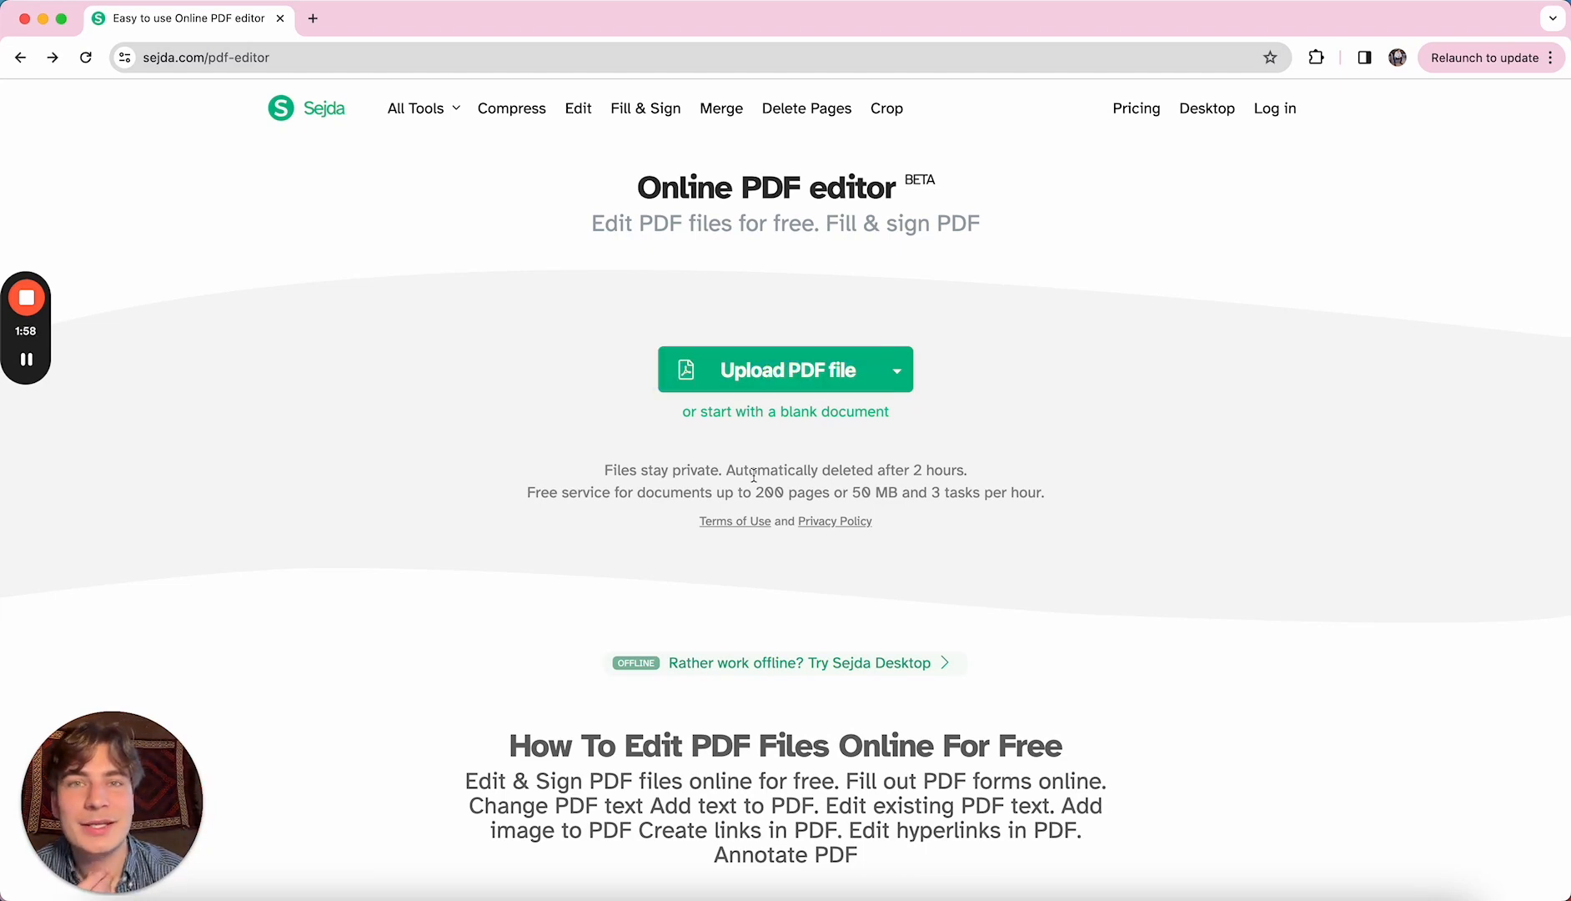
- Open the Remediation plan template PDF from Downloads in the editor
left_click(796, 377)
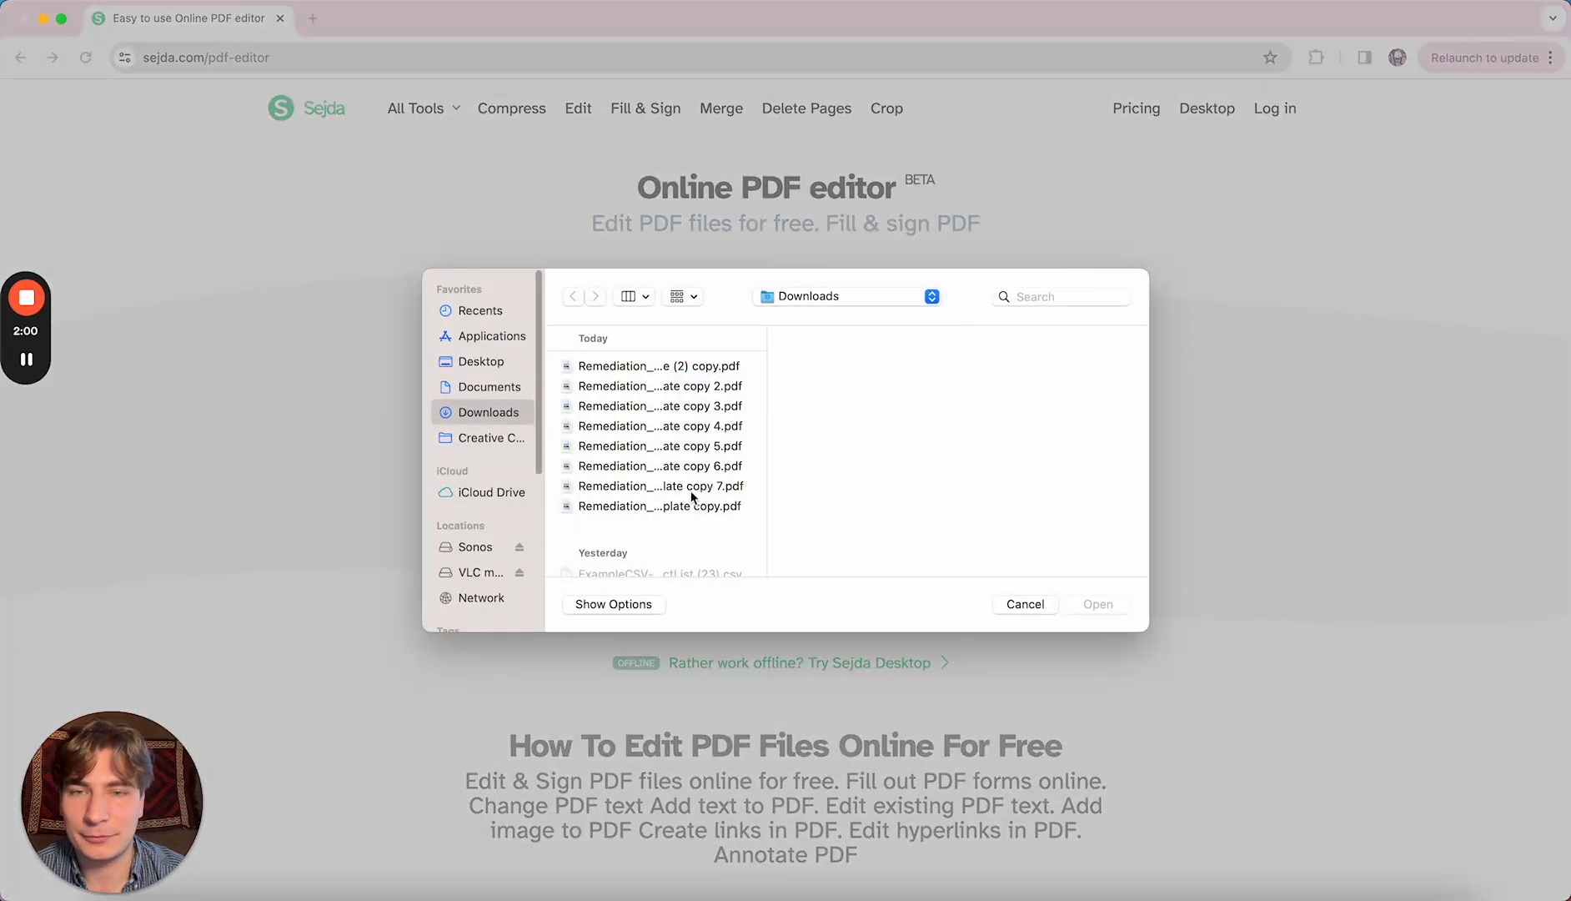
left_click(691, 502)
left_click(1088, 605)
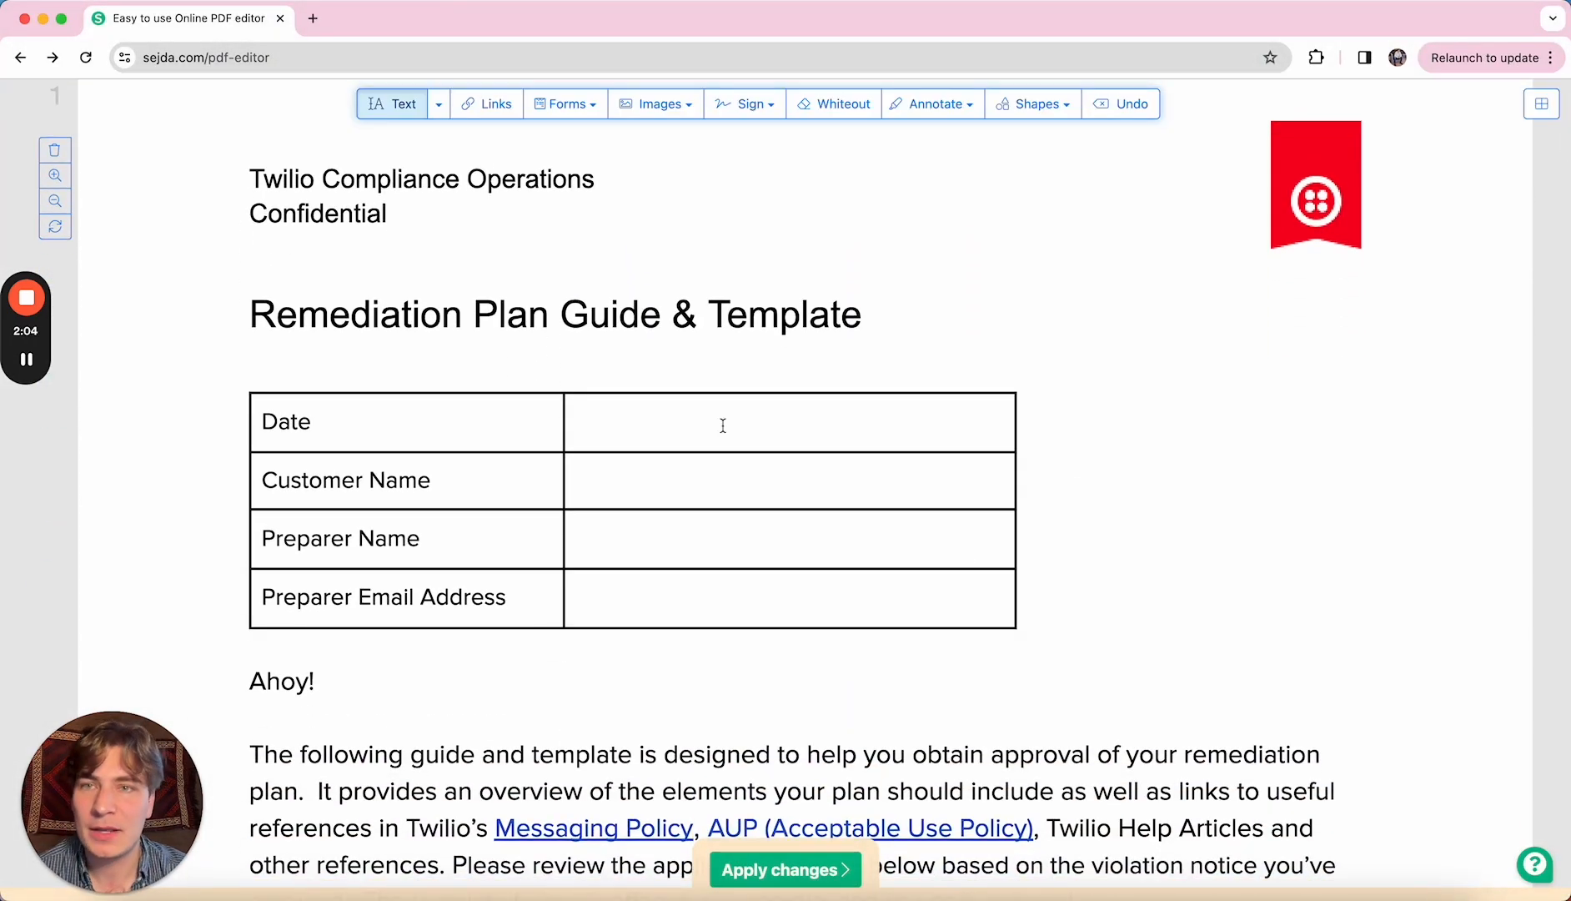
- Enter 3/12/24 in the header's Date cell and the customer's name in Customer Name
left_click(586, 426)
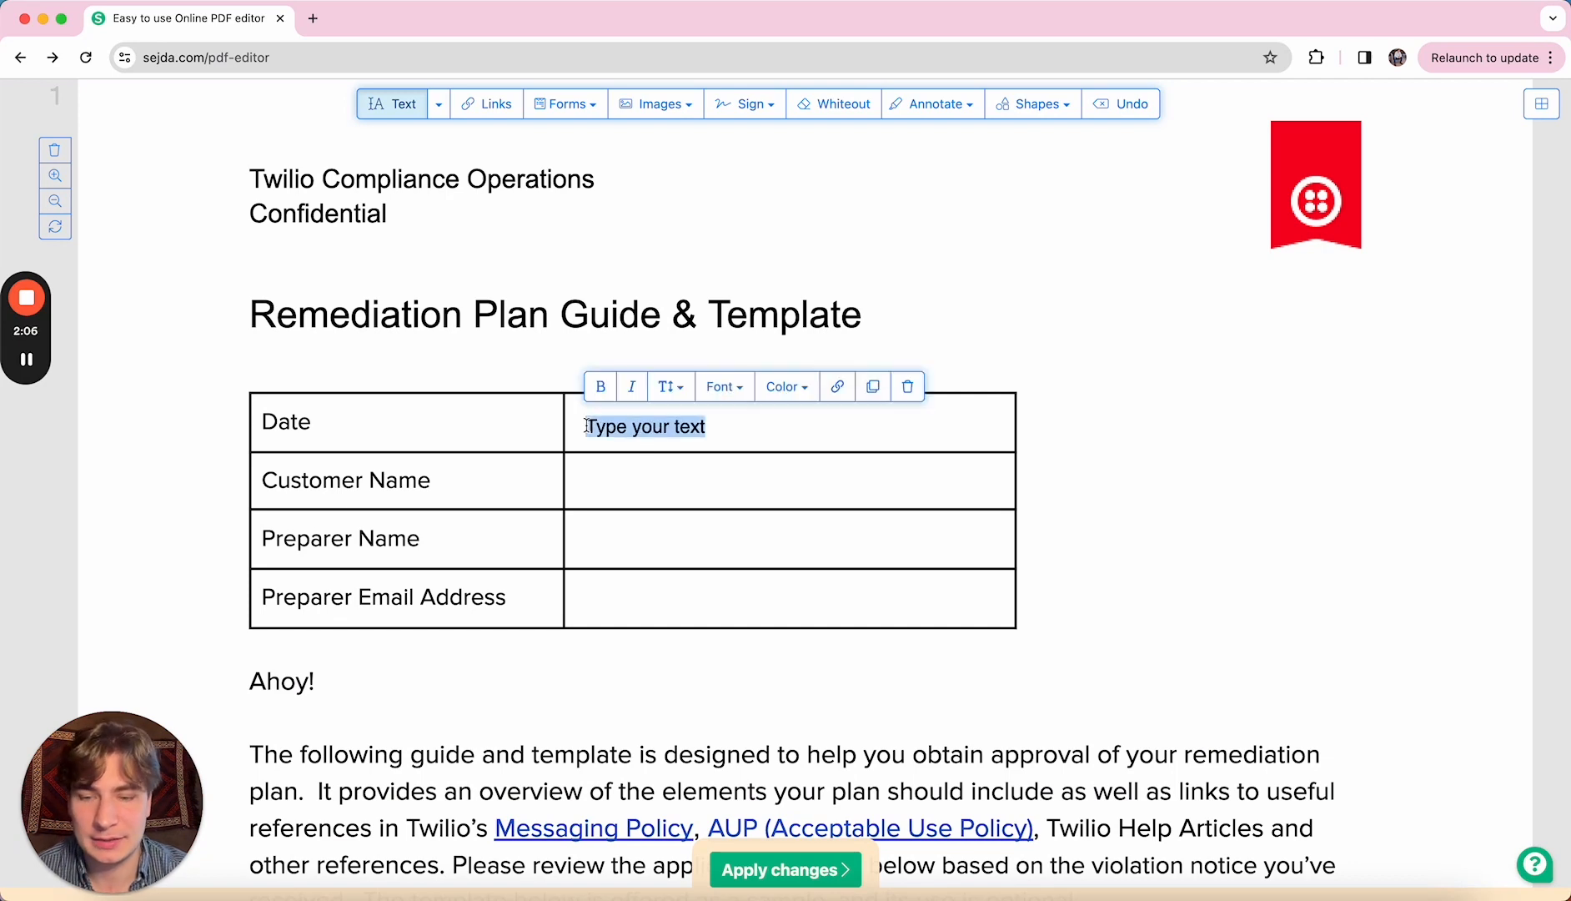
type("3/1")
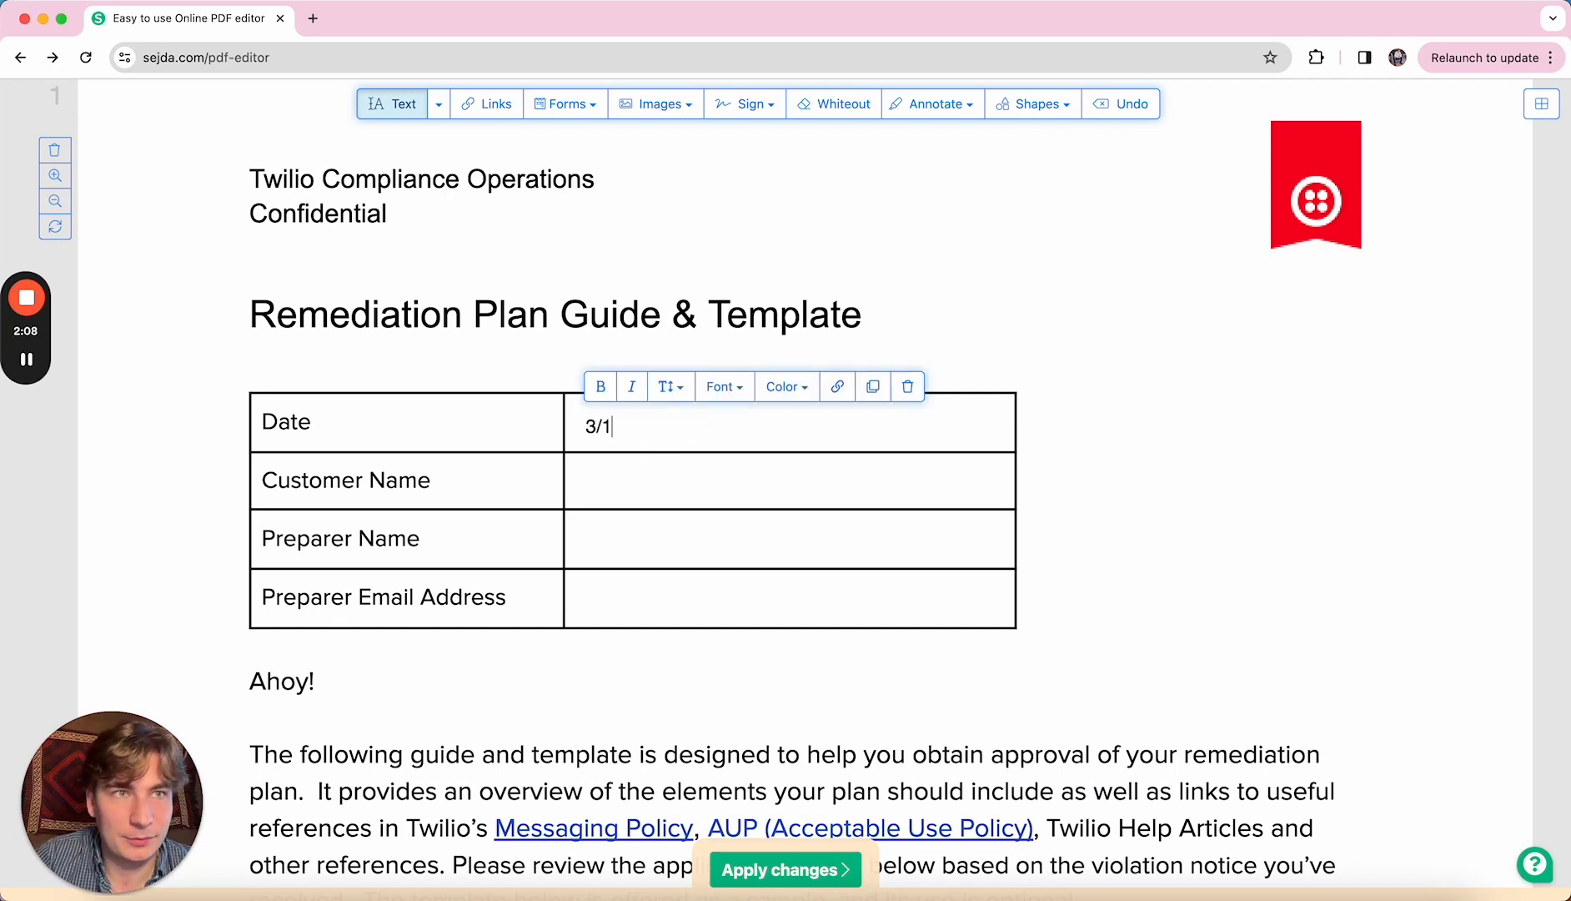
type("2/24")
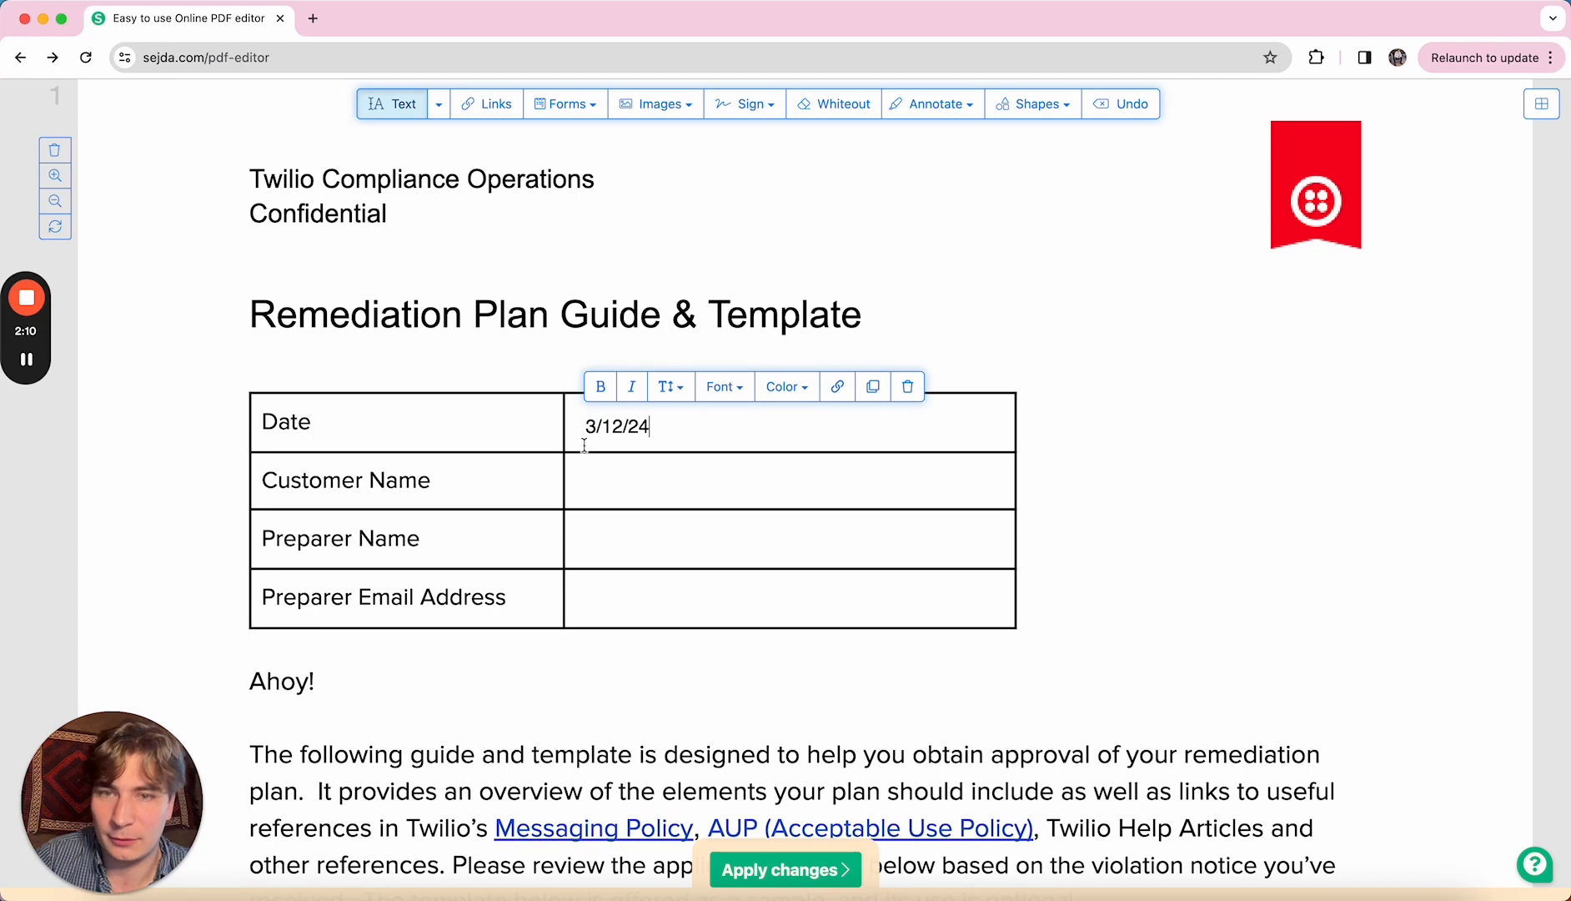
left_click(593, 478)
left_click(593, 479)
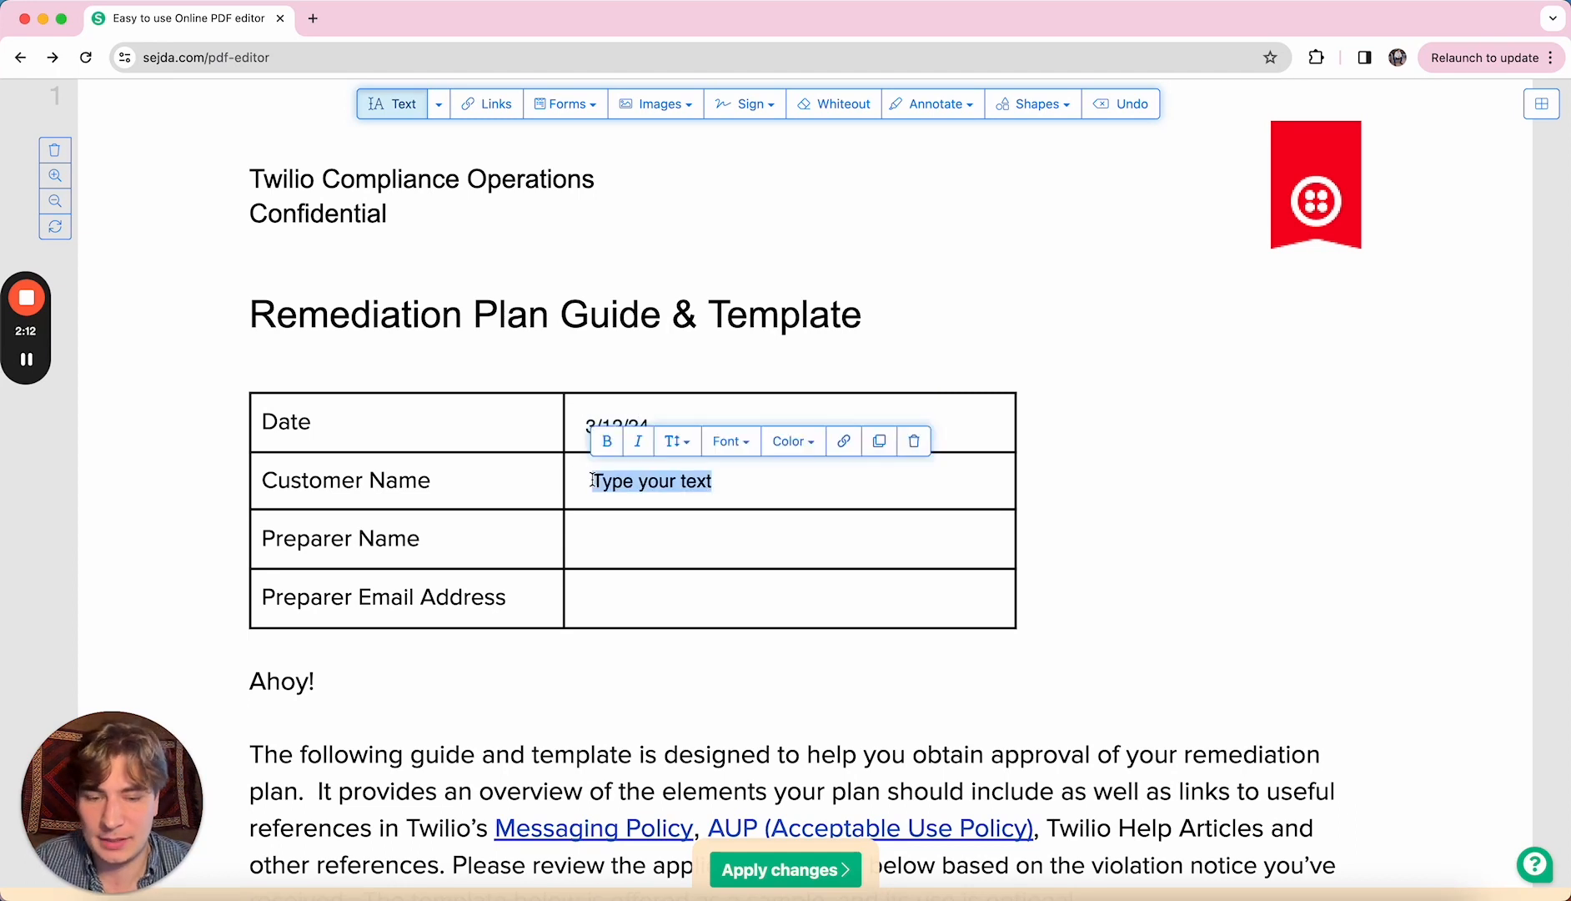
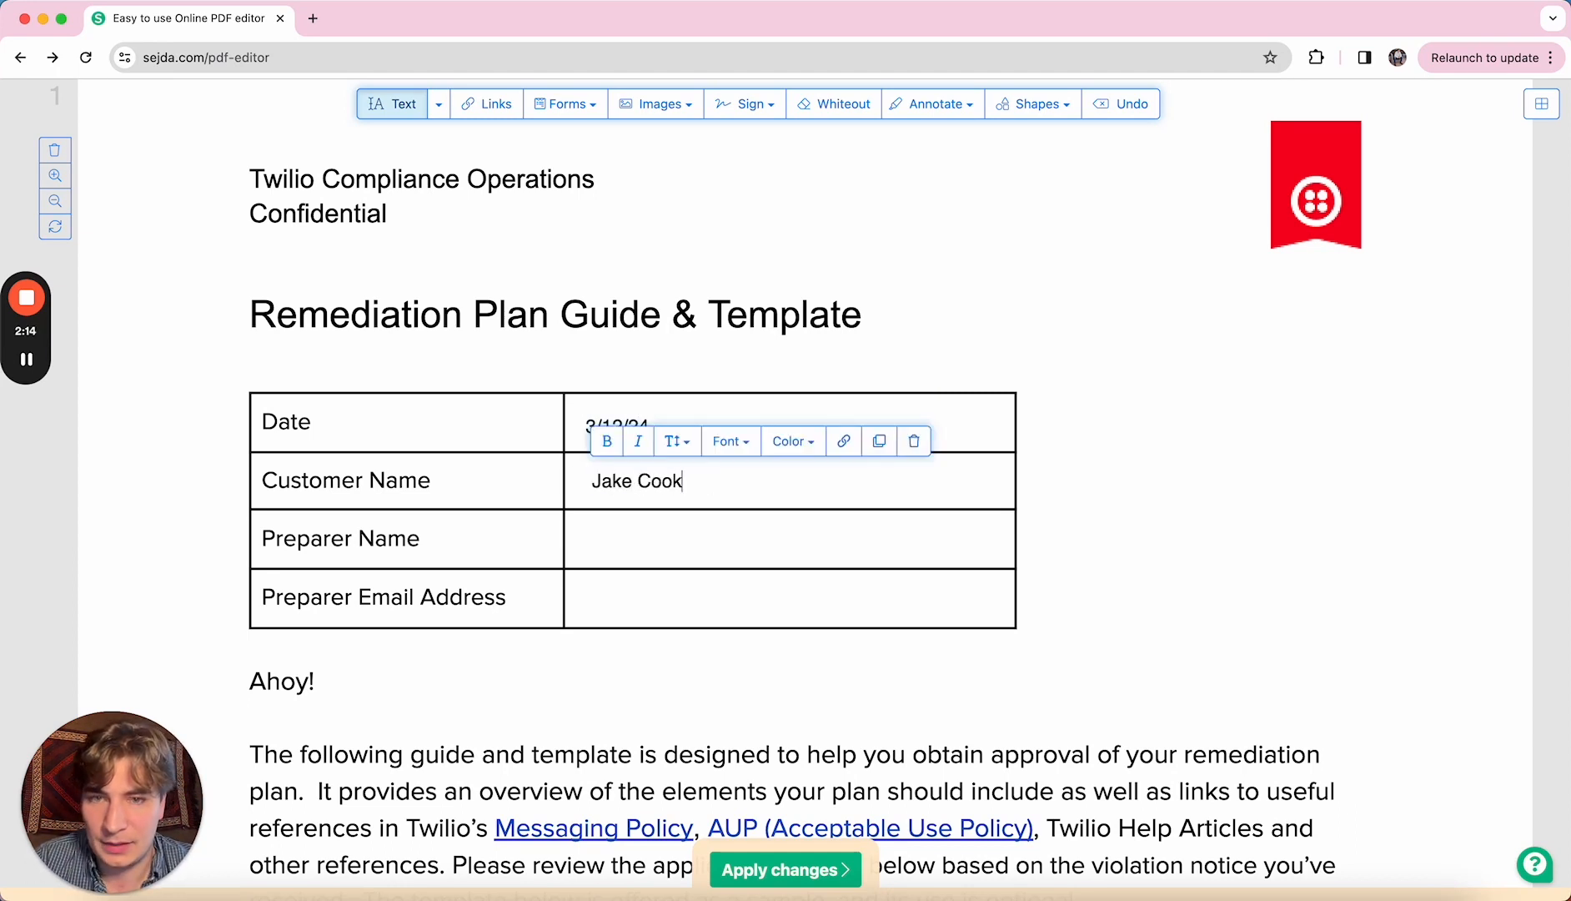
- Fill the Preparer Name cell with the preparer's name and begin the preparer's e-mail address
left_click(595, 535)
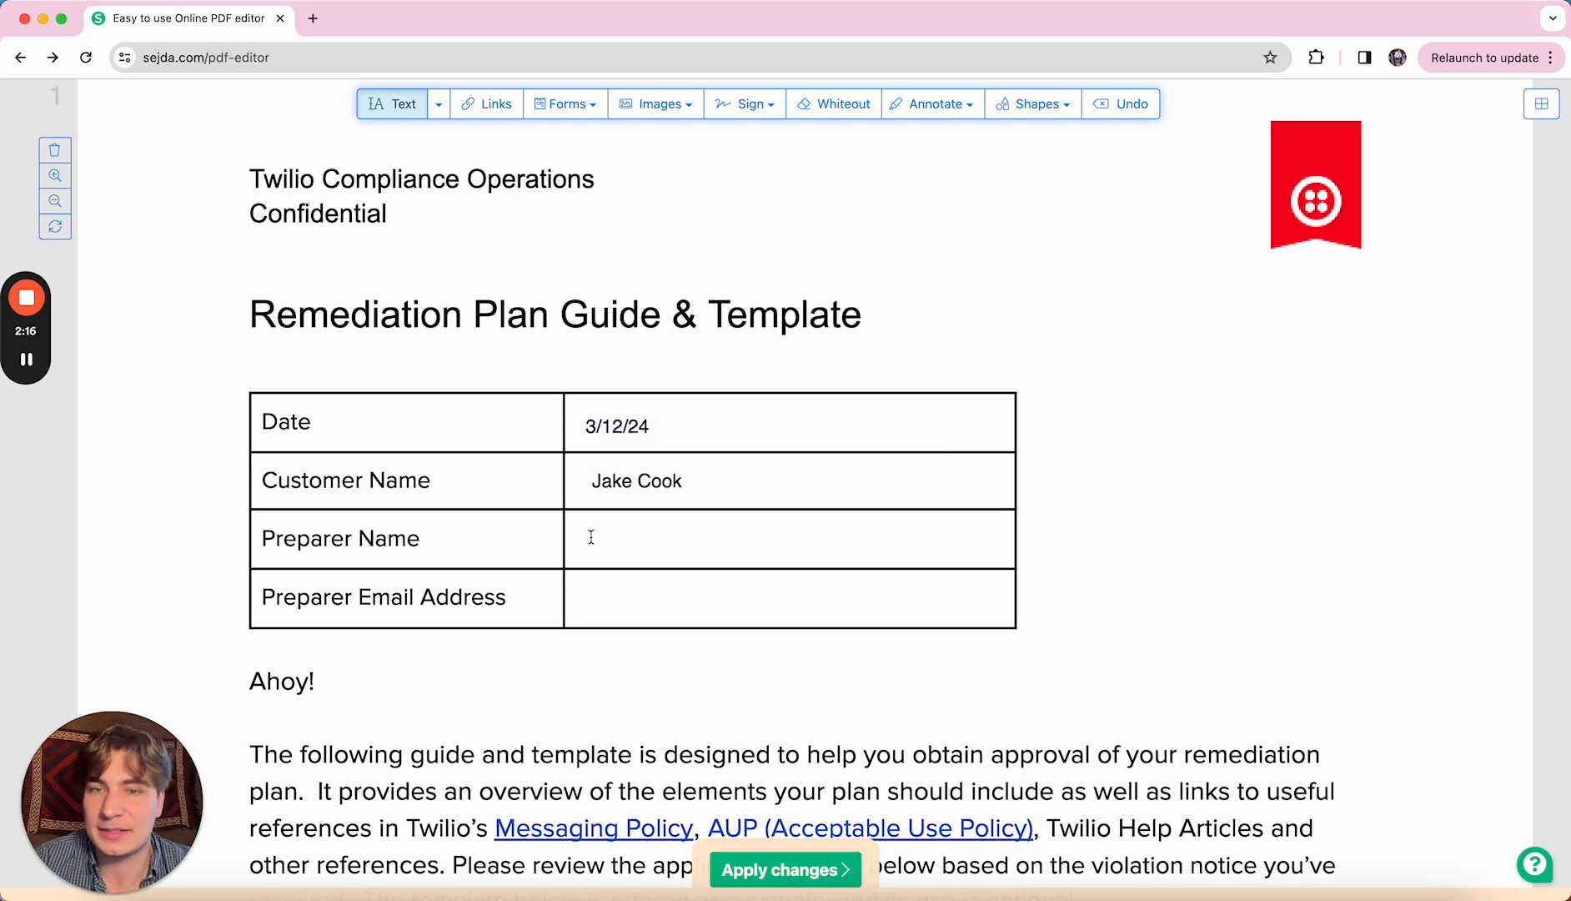
left_click(591, 537)
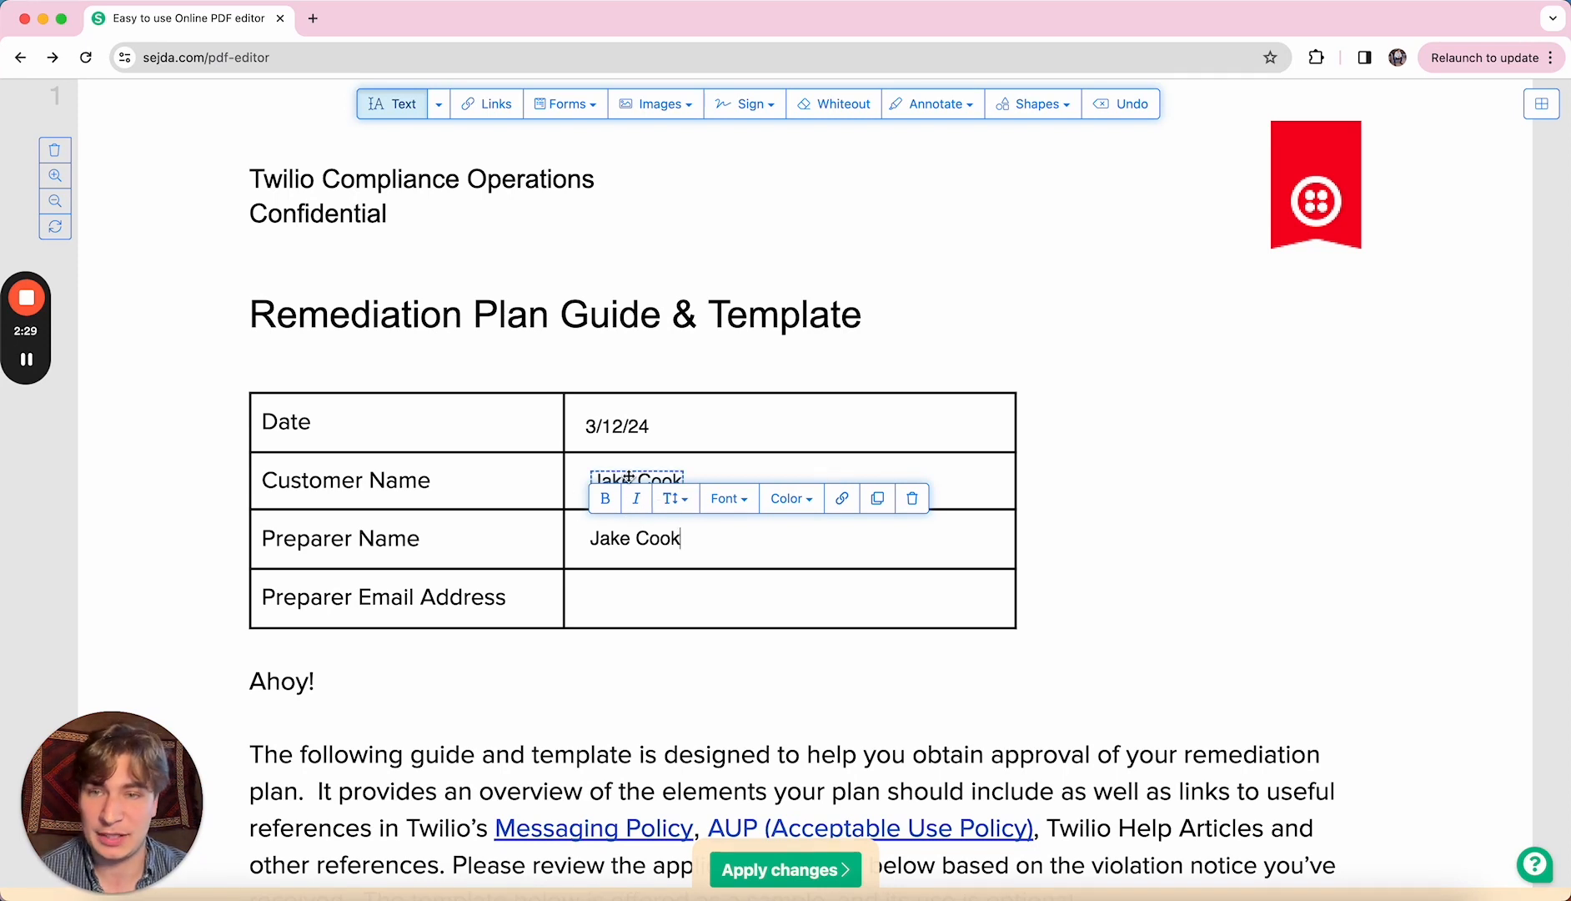
left_click(589, 602)
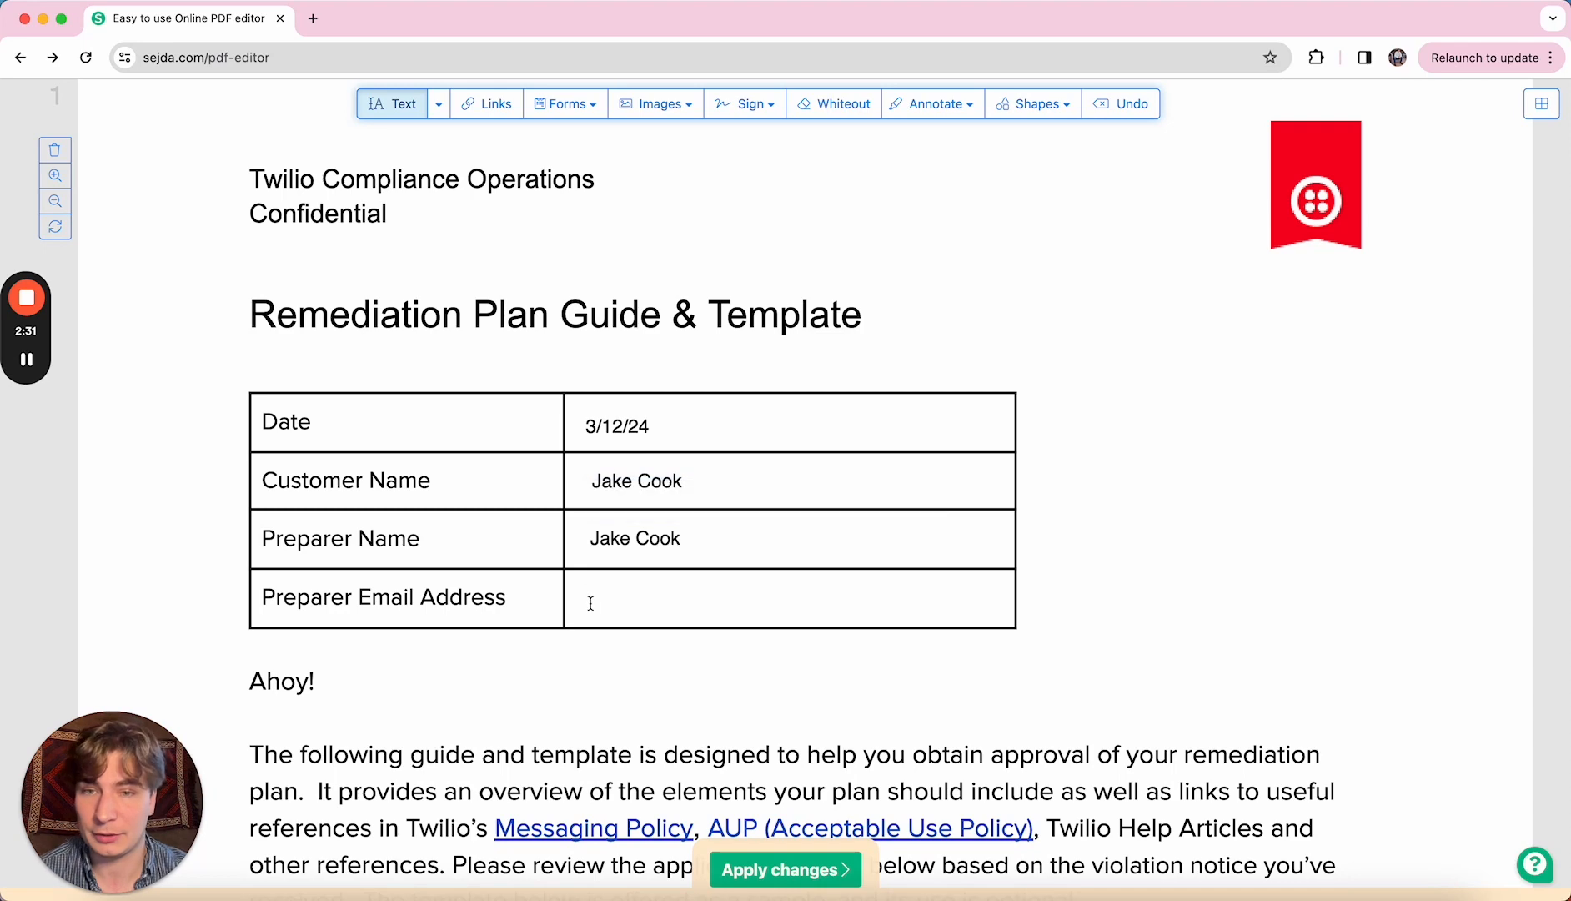
left_click(590, 603)
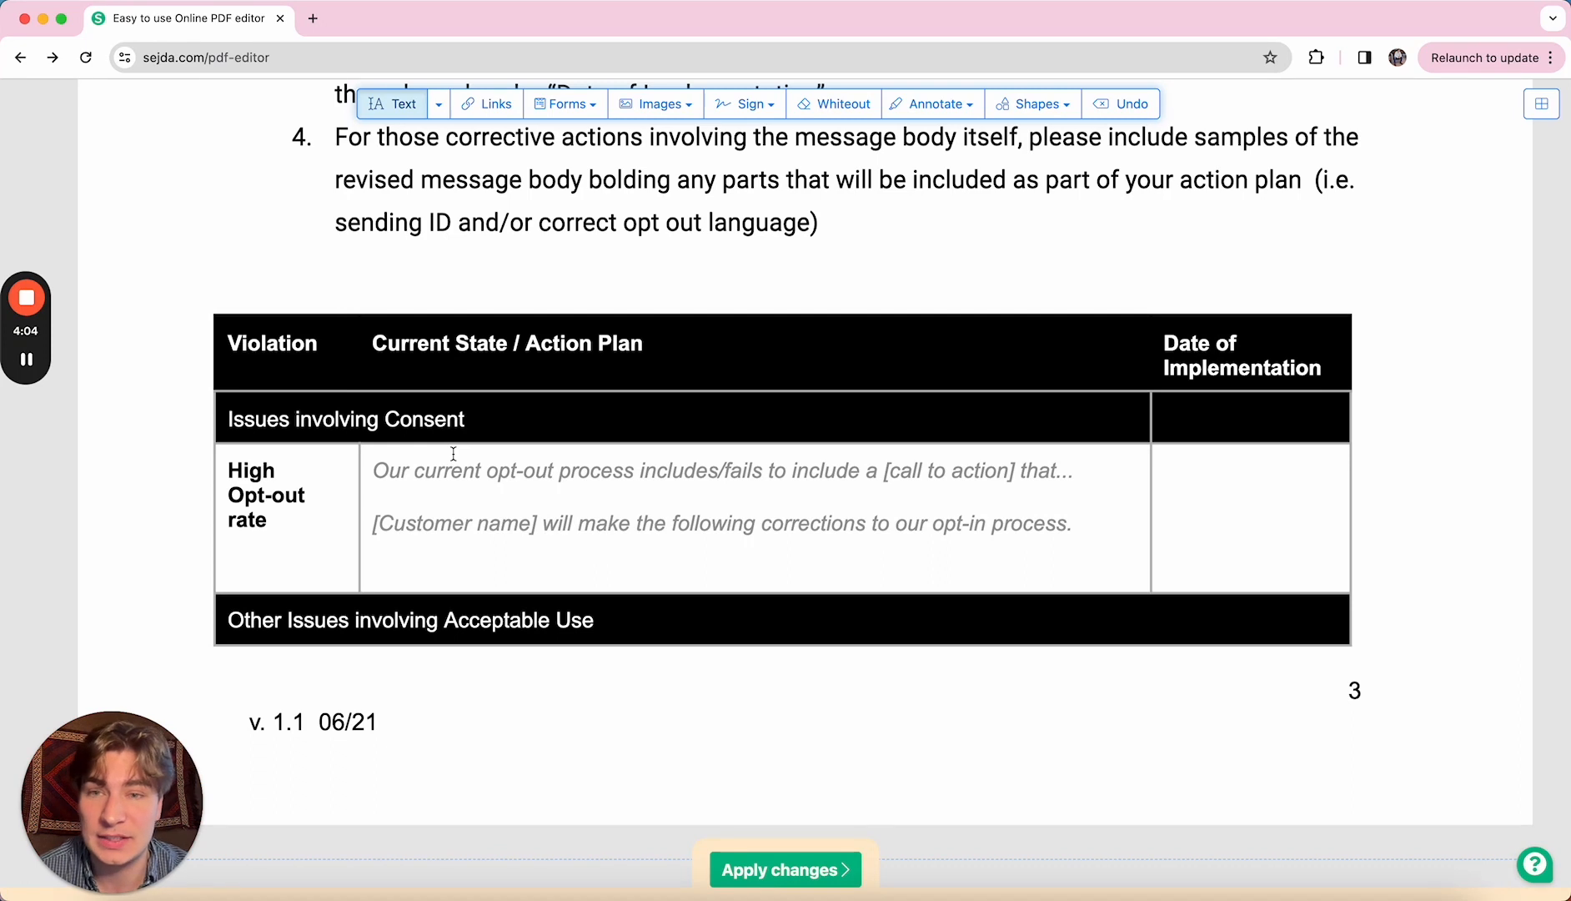
- Select the first italic prompt line in the High Opt-out rate action-plan cell
left_click(668, 470)
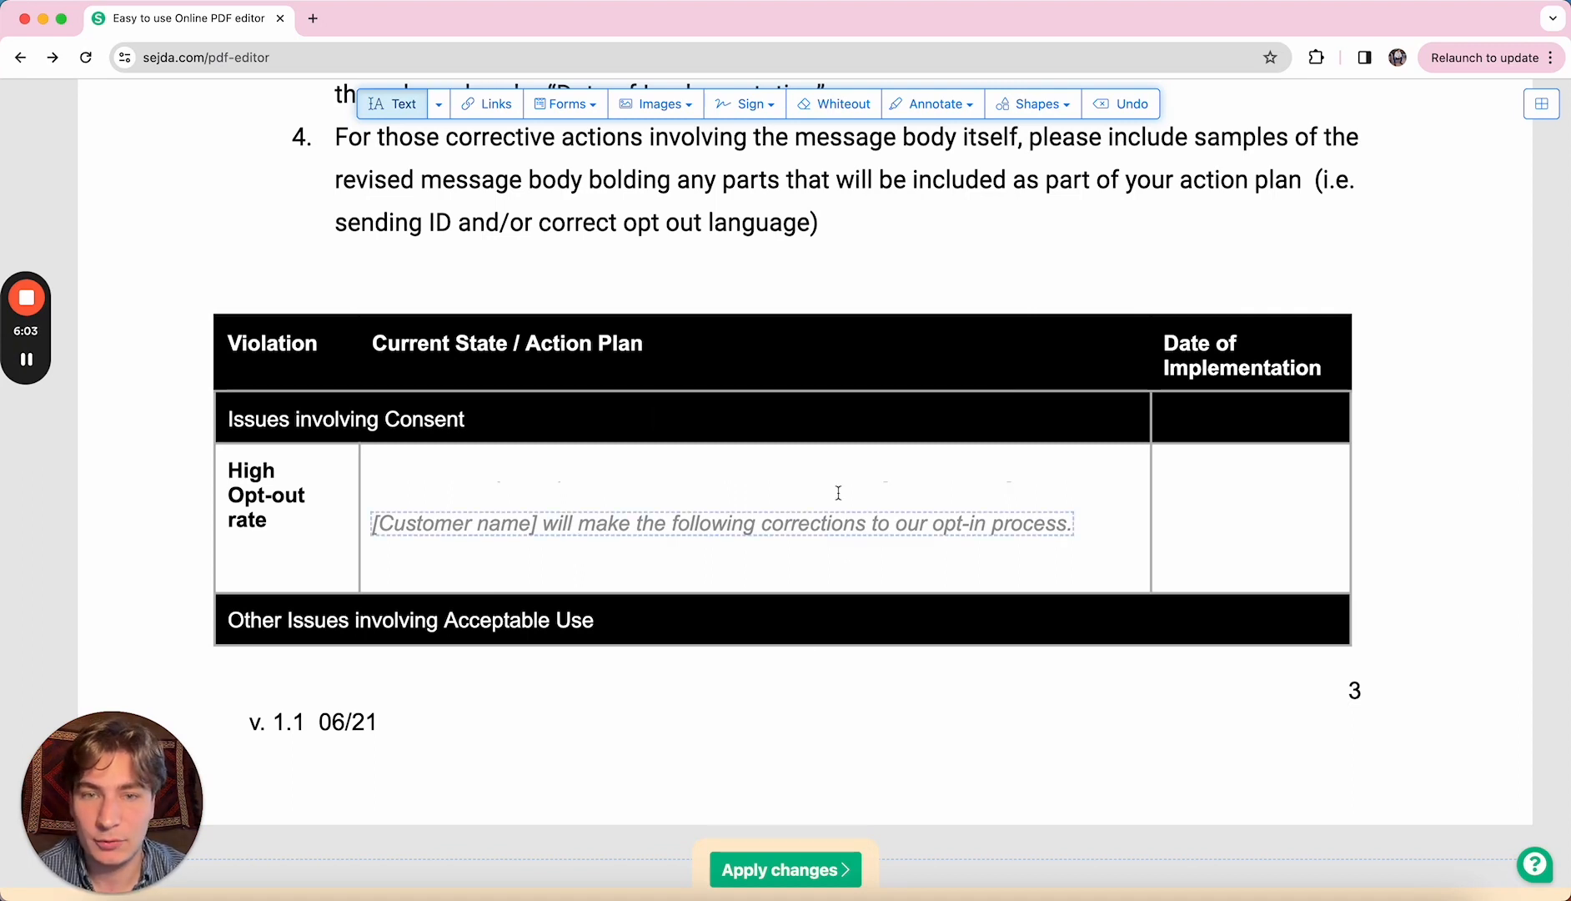
- Enter 3/12/24 in the High Opt-out rate row's Date of Implementation cell
left_click(1190, 512)
type("3/12/")
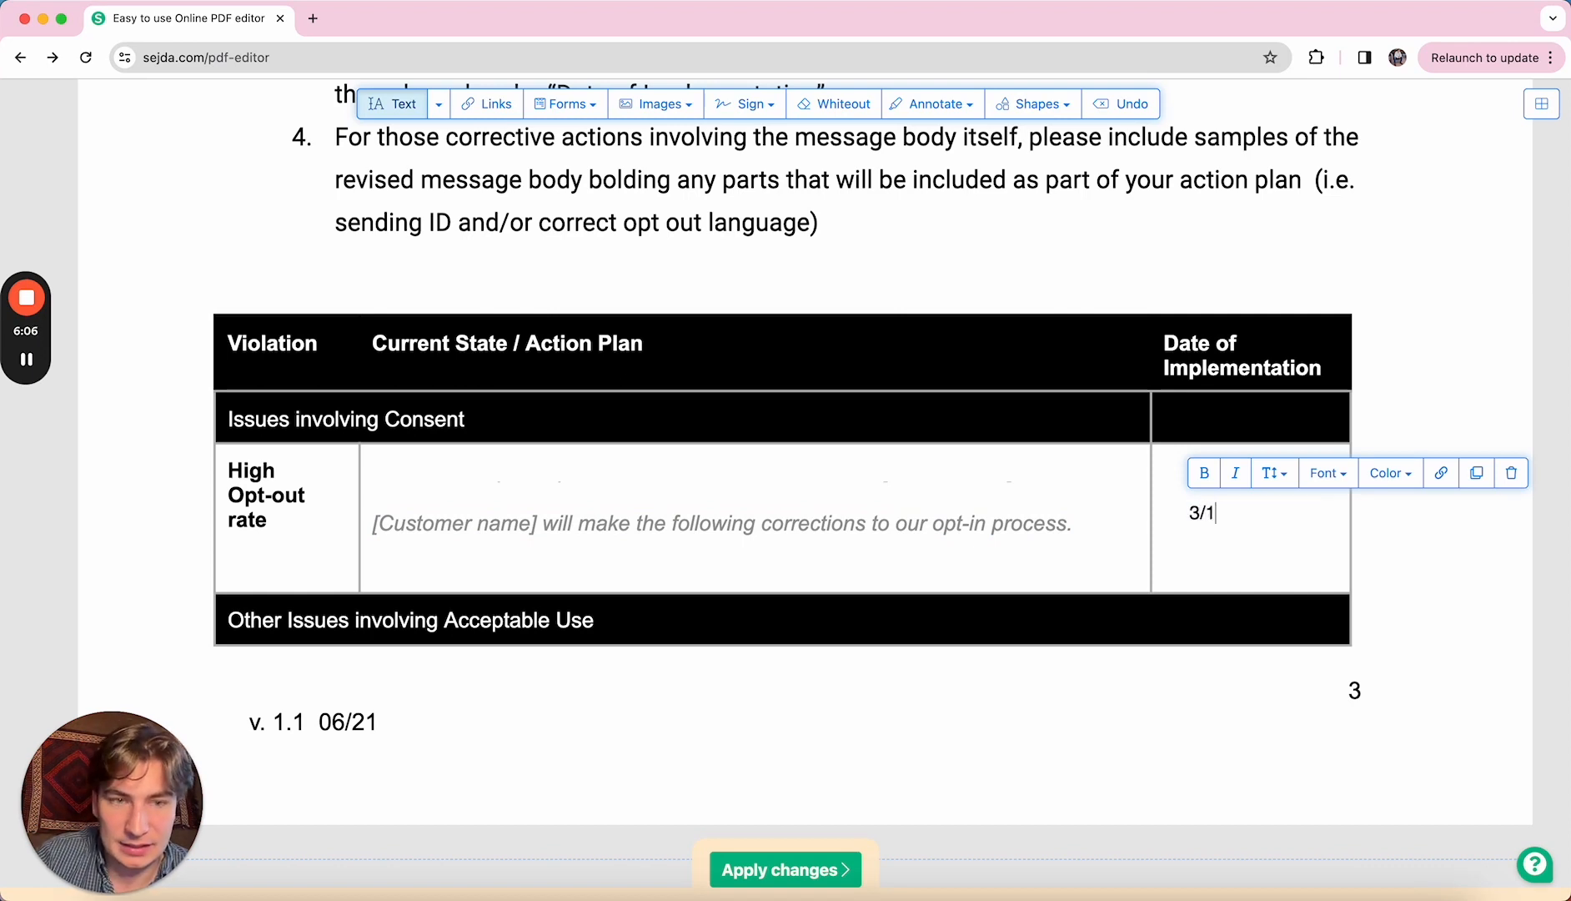
type("24")
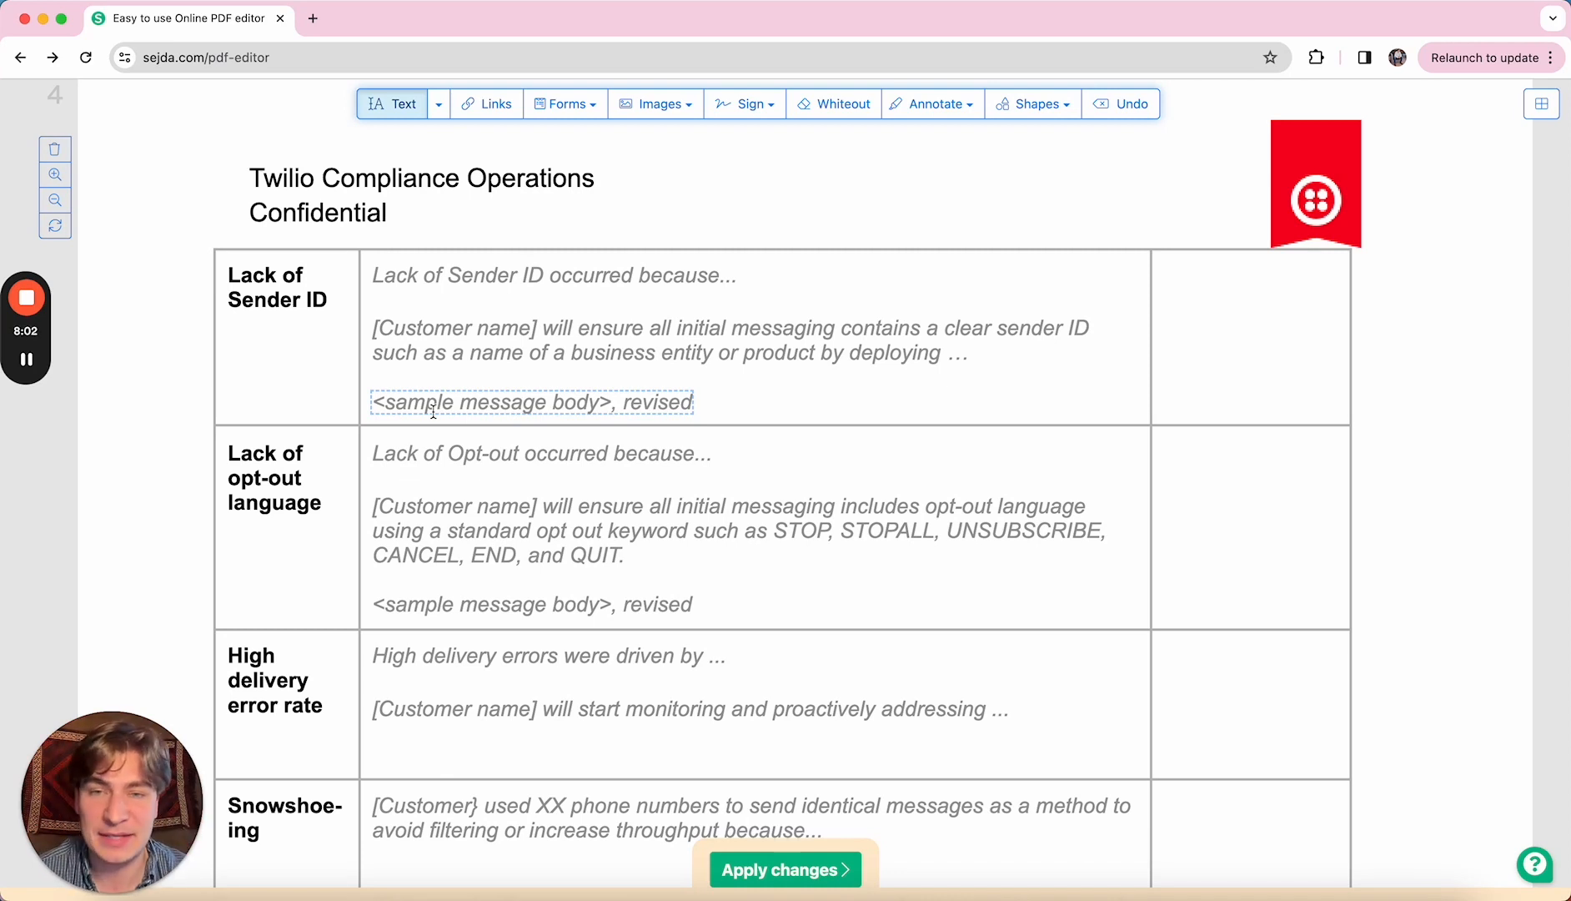
- Date the Lack of Sender ID row 3/12/24 in its implementation cell
left_click(1200, 332)
type("3/12/24")
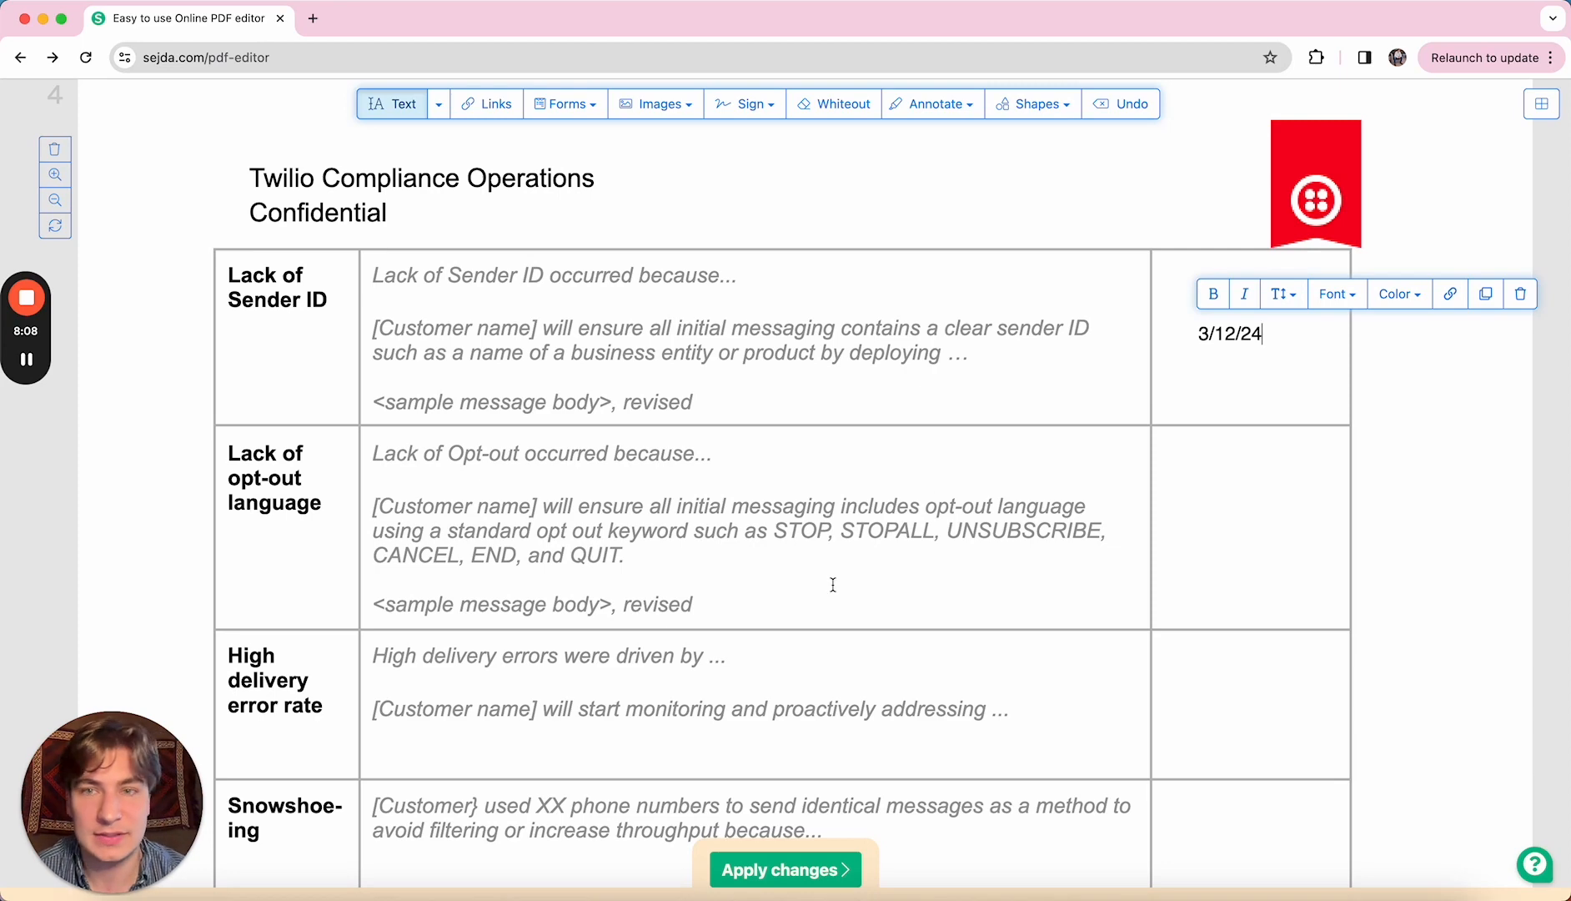
scroll(833, 584, "down", 2)
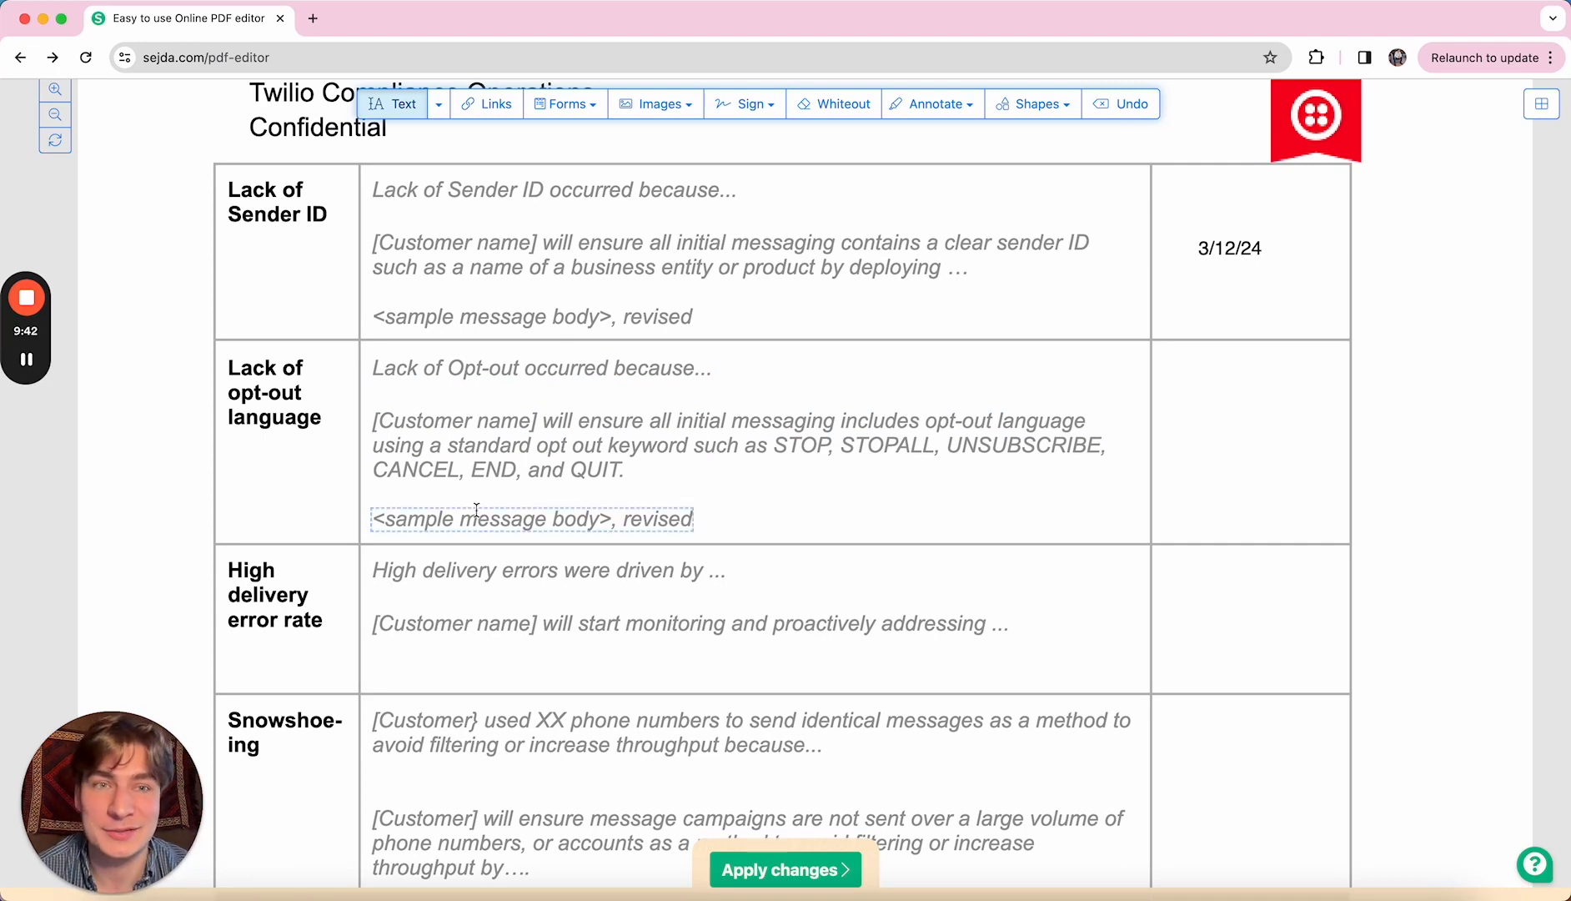
- Add 3/12/24 as the Lack of opt-out language row's implementation date
left_click(1195, 427)
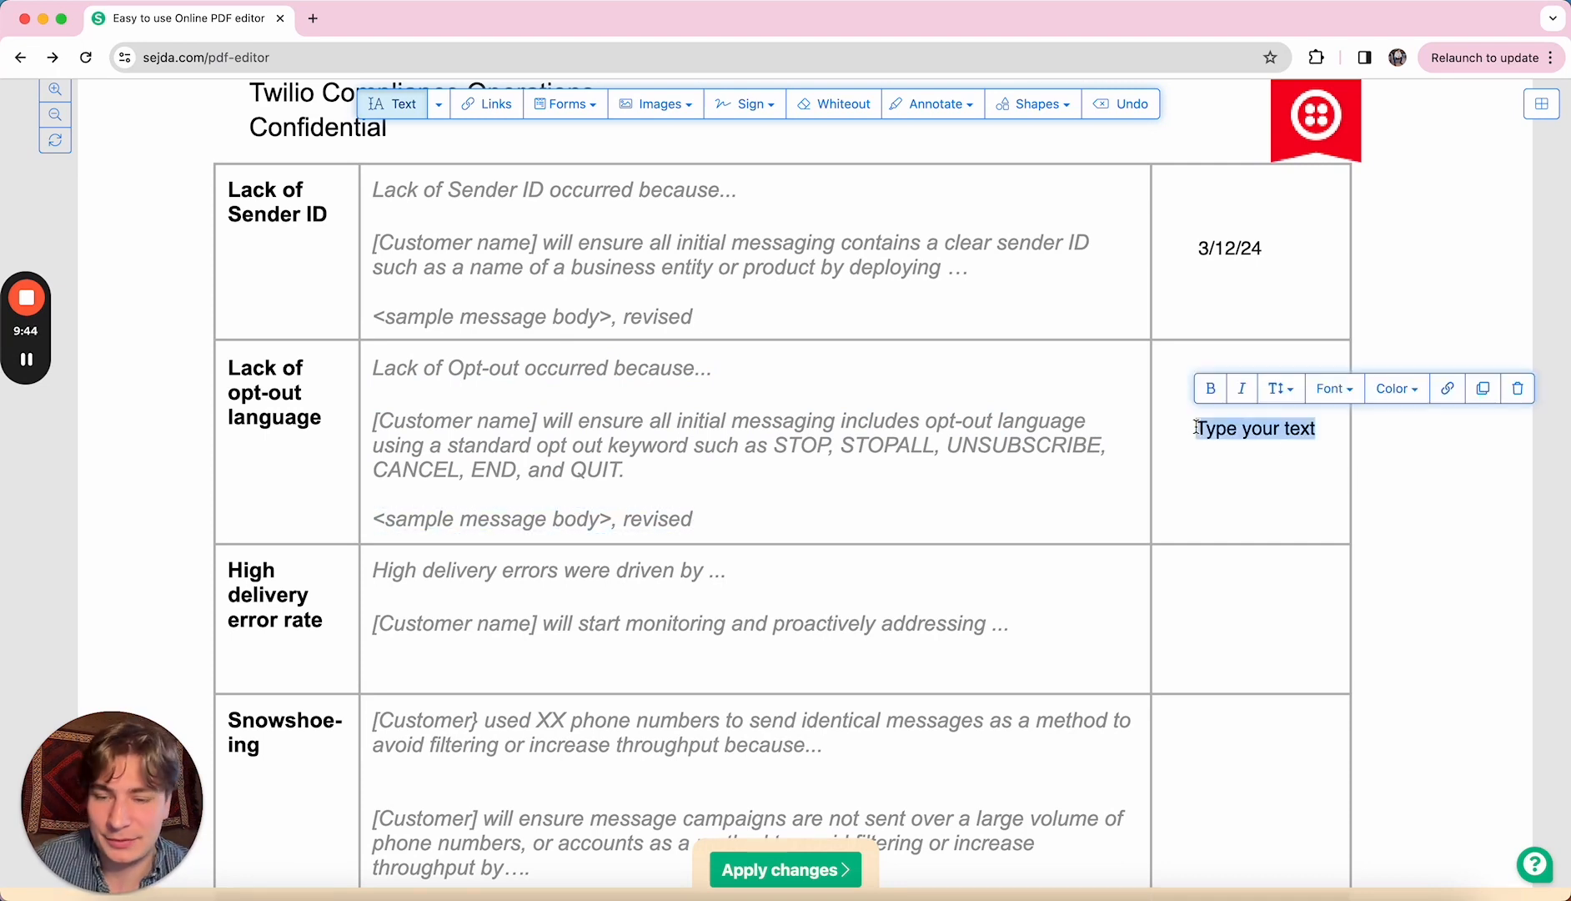
type("3/12")
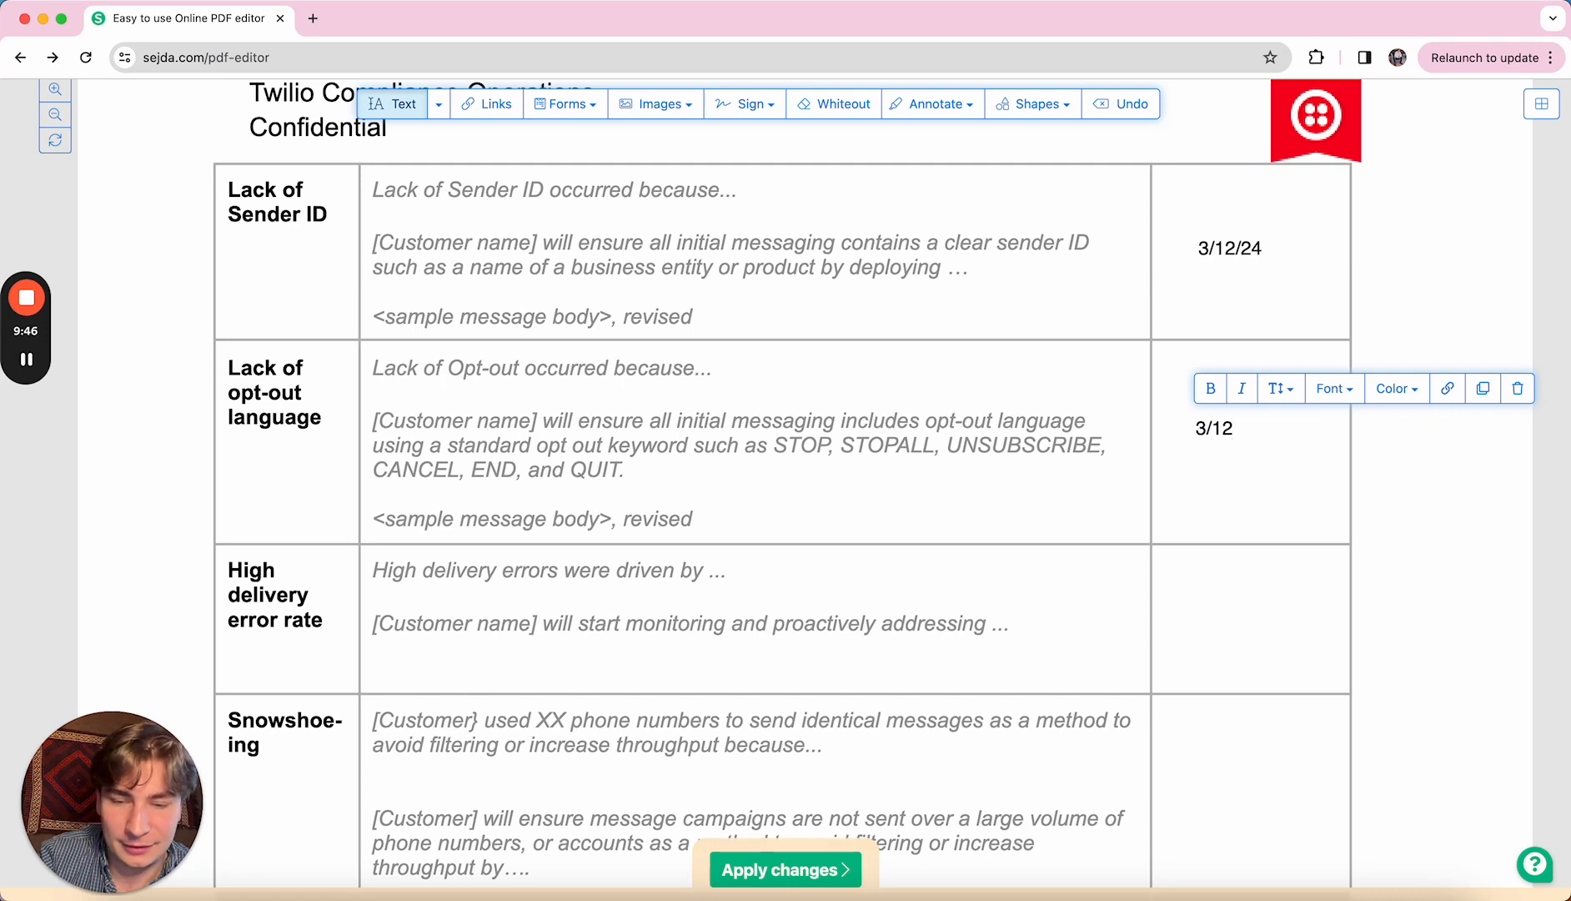
type("/24")
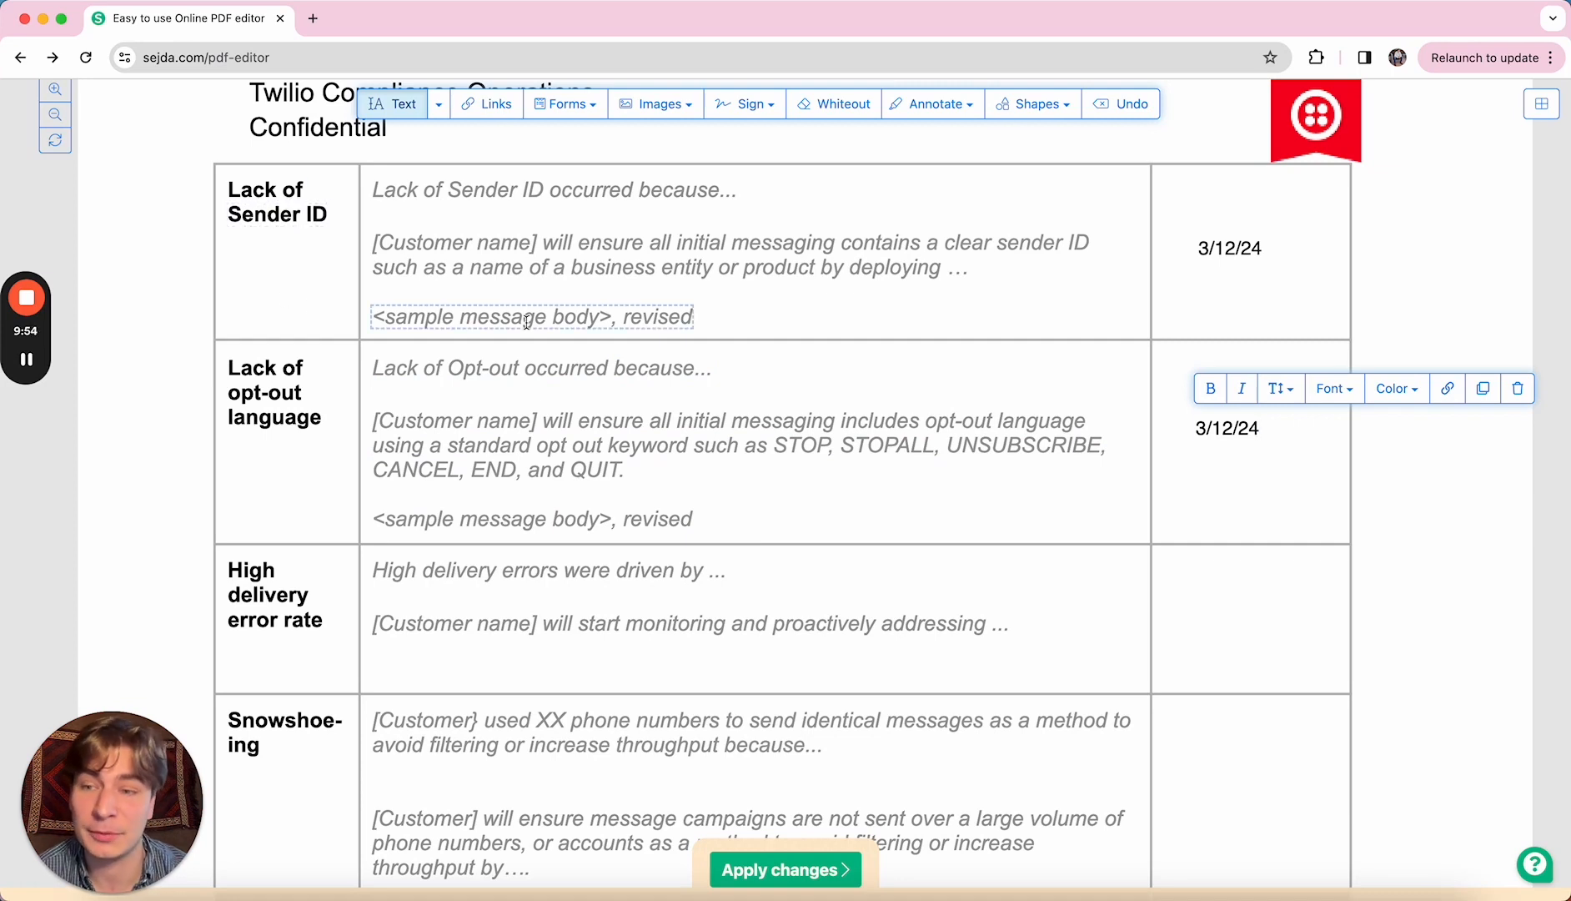
scroll(939, 618, "down", 2)
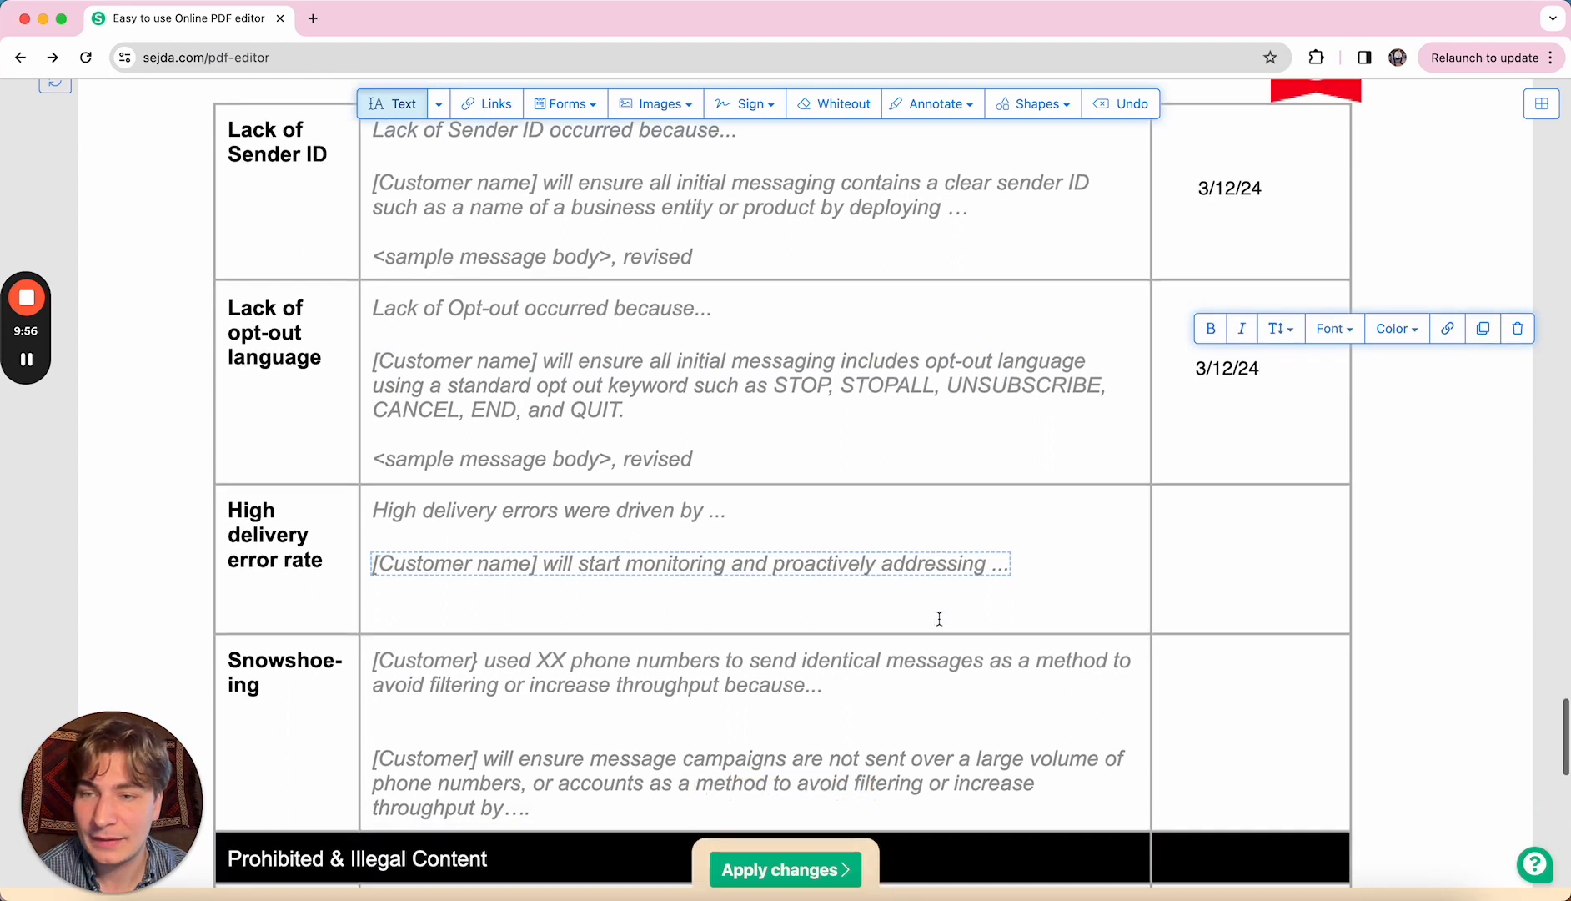
scroll(938, 617, "down", 4)
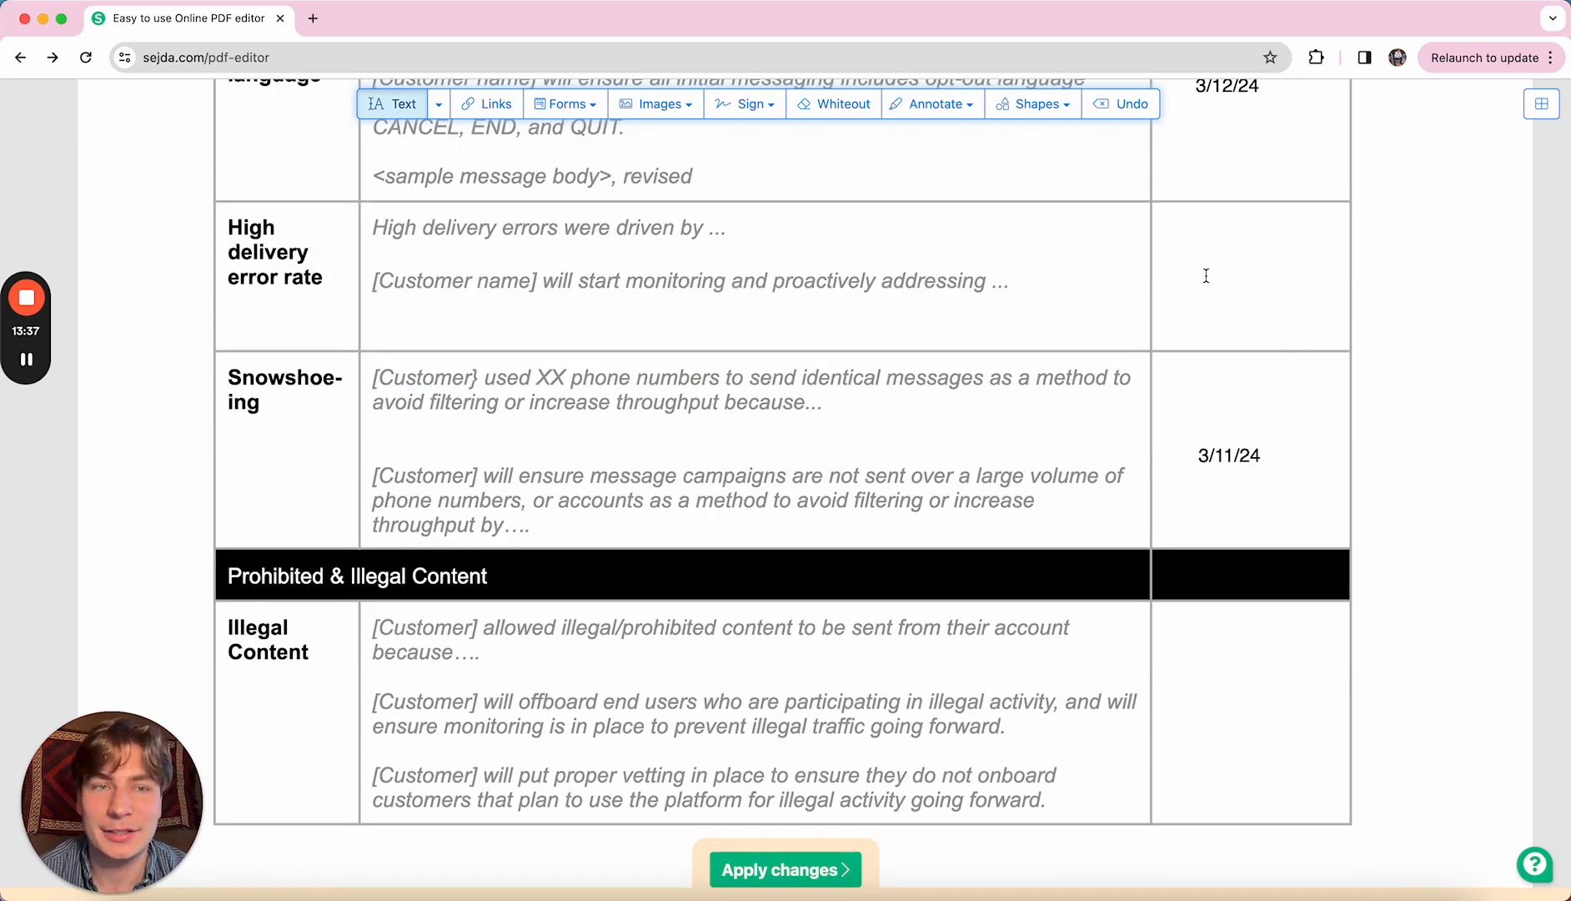
left_click(1207, 276)
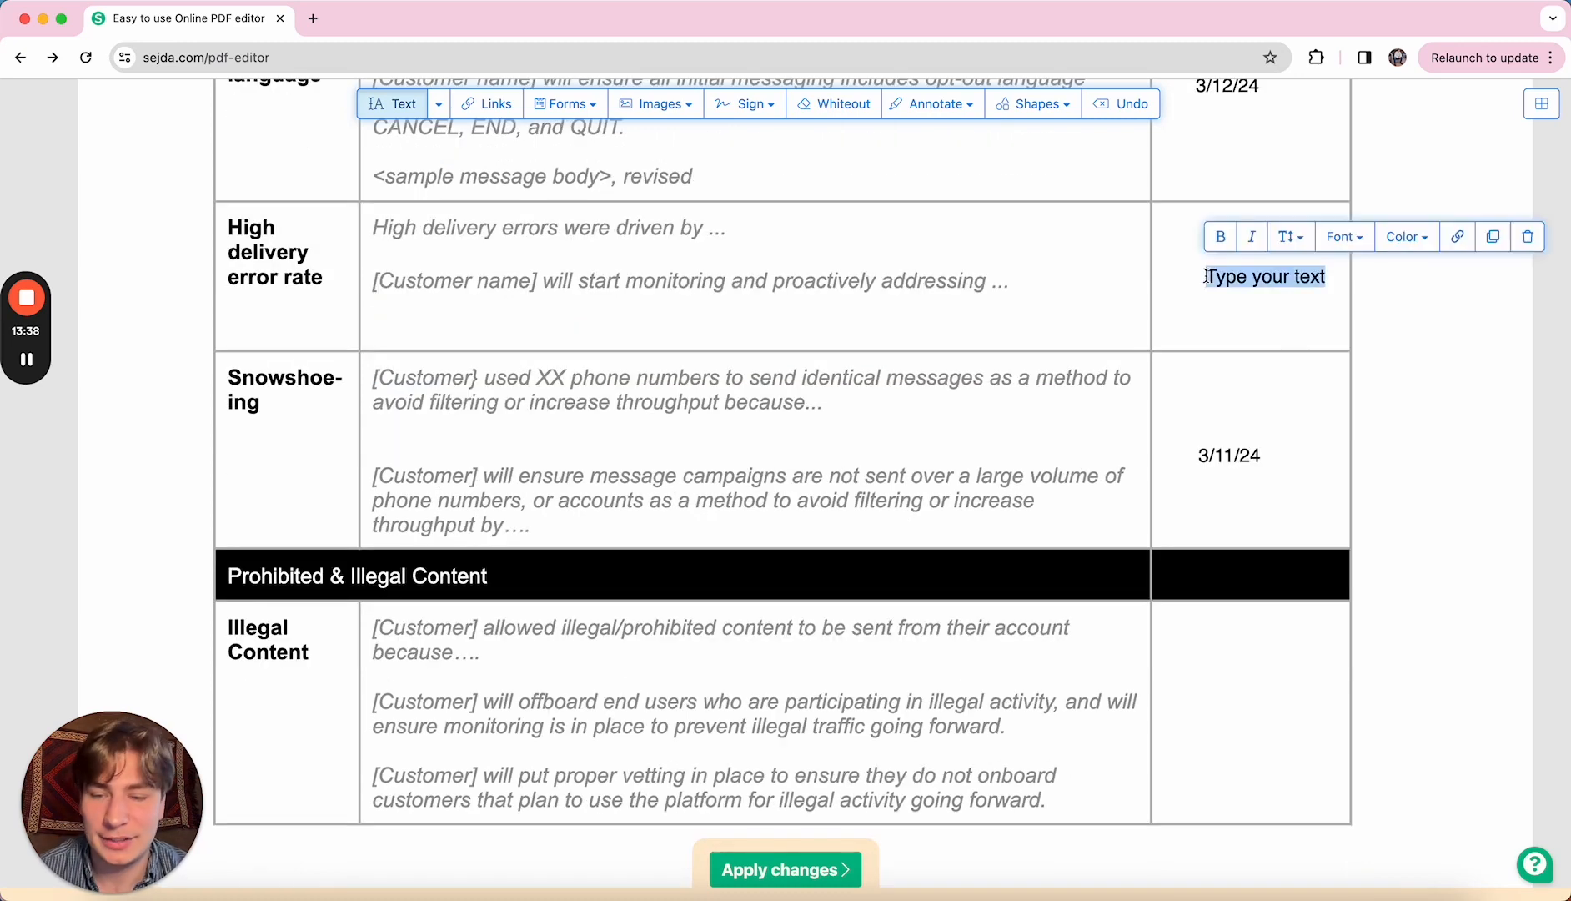
type("3/11/")
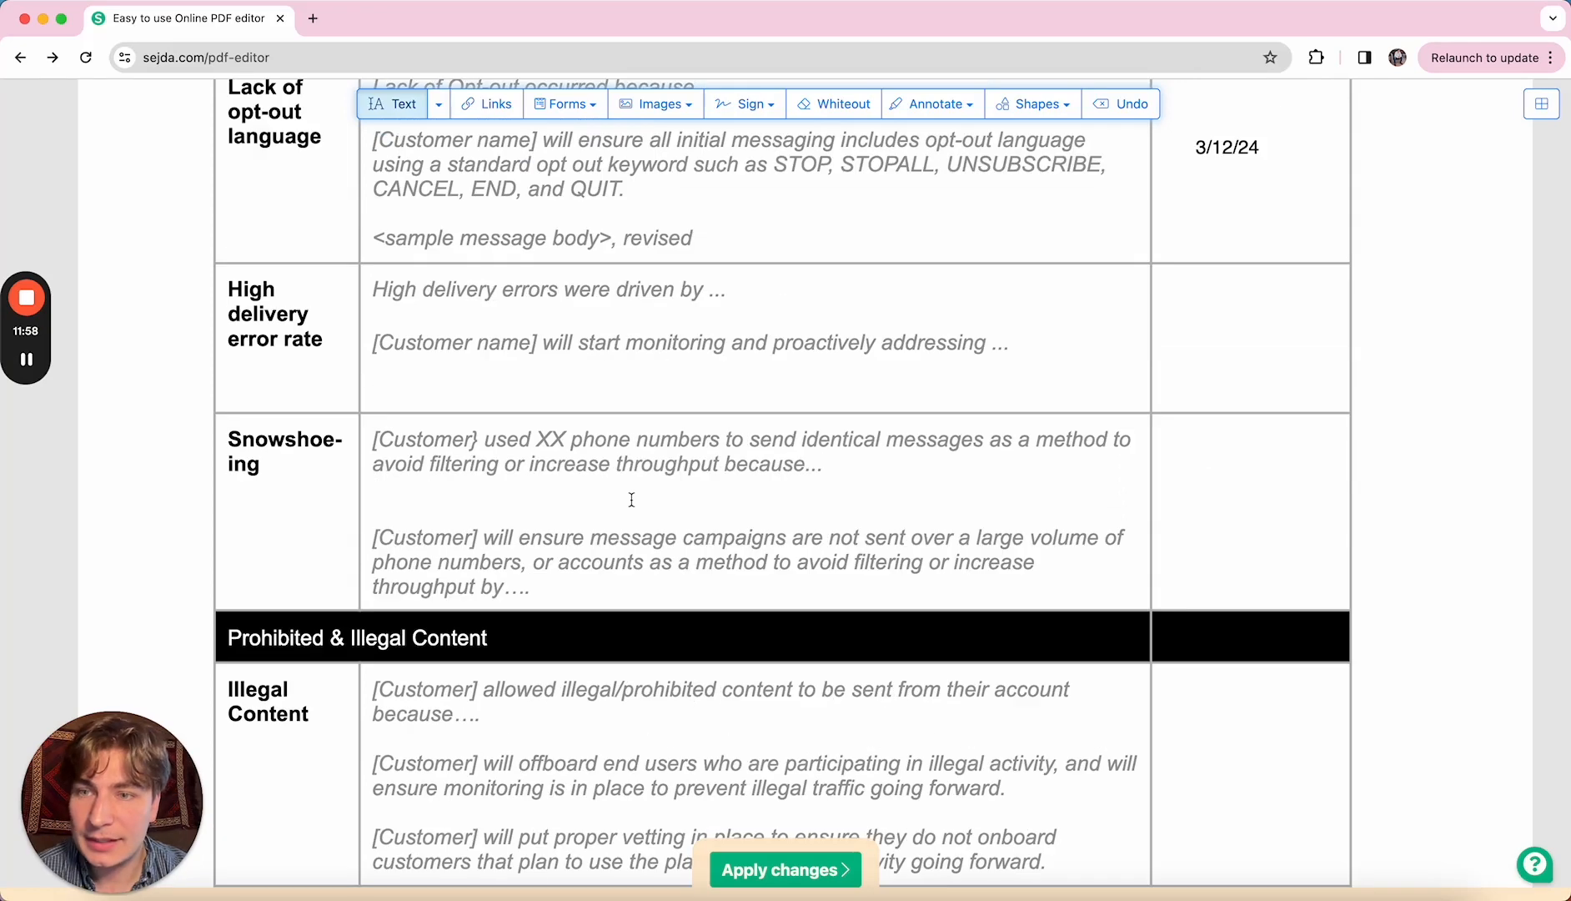
scroll(631, 500, "down", 2)
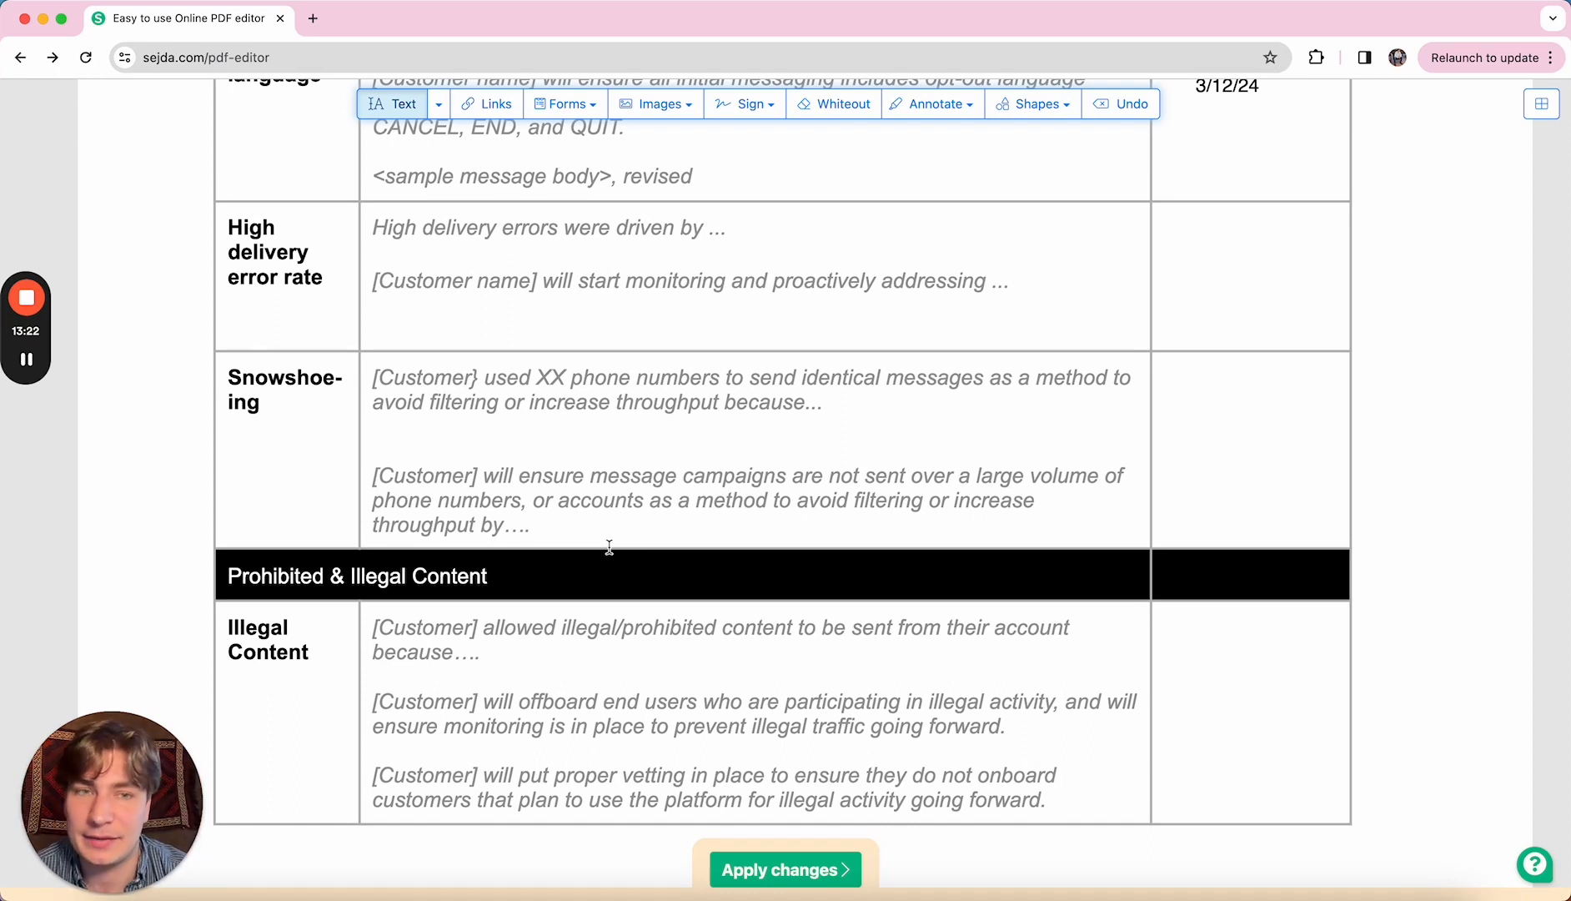
- Enter the implementation date 3/11/24 in the Snowshoeing row's right-hand cell
left_click(1199, 455)
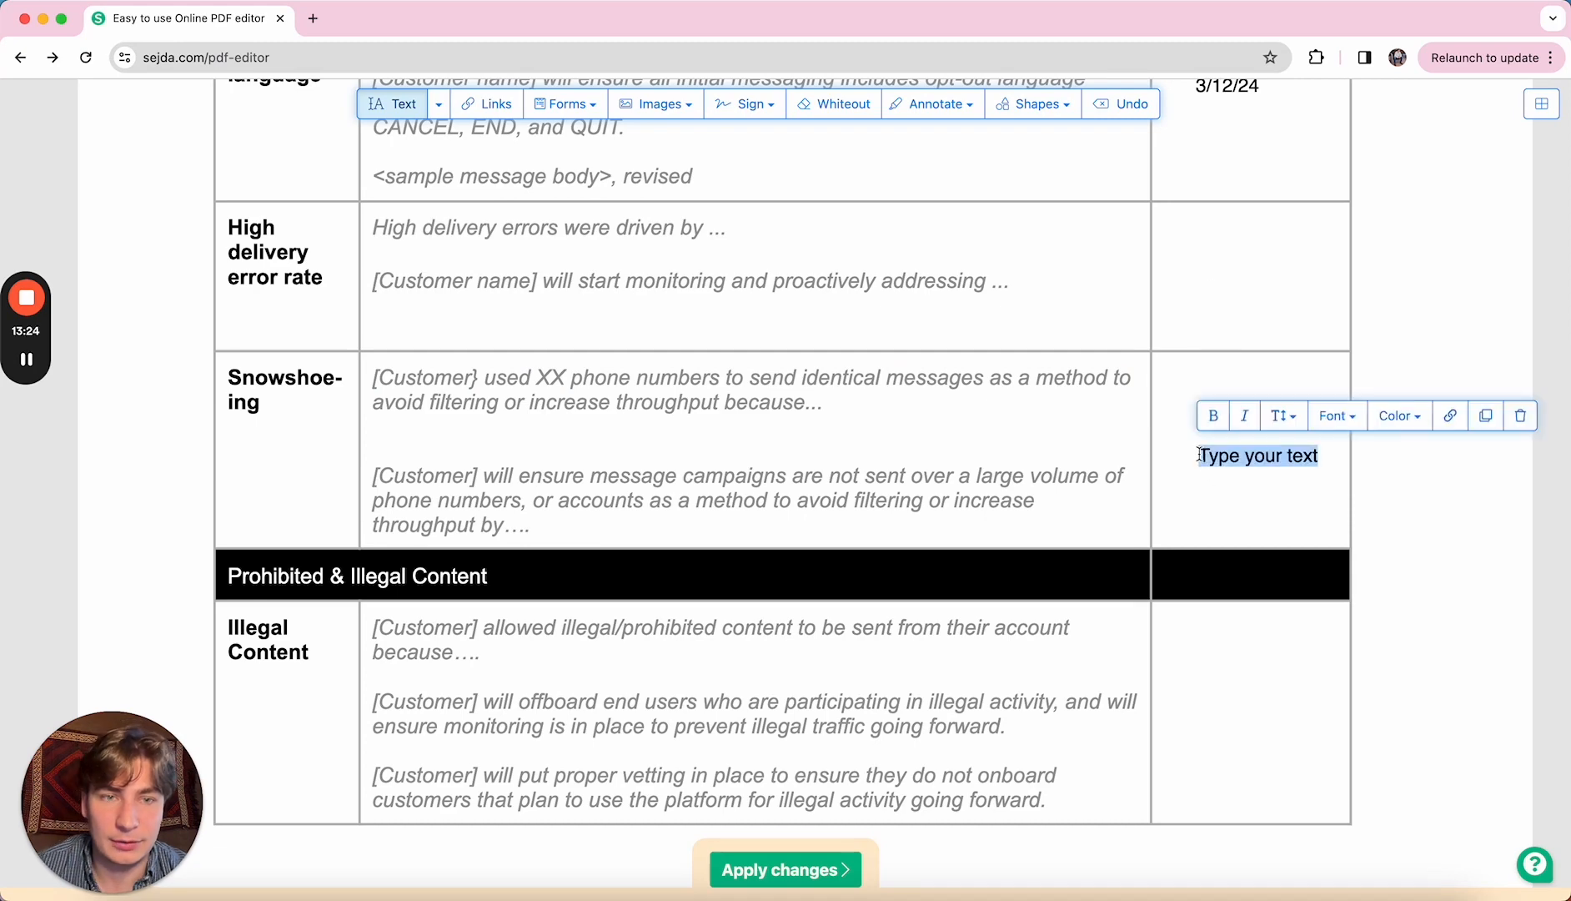
type("3/11/24")
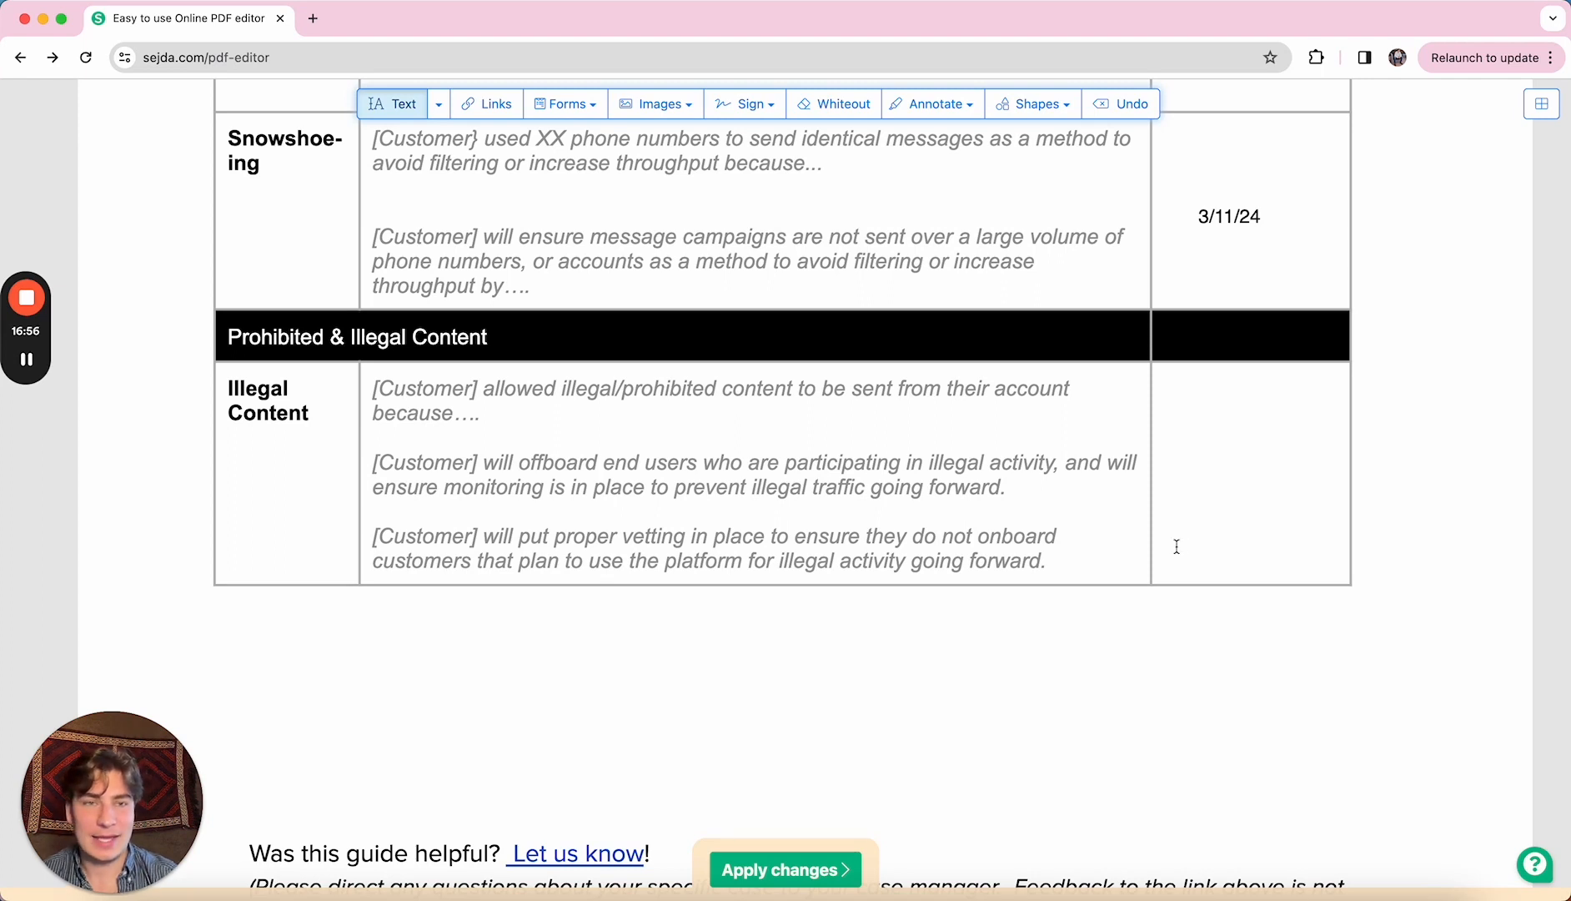
- Date the Illegal Content row 3/11/24 and apply all changes to the PDF
left_click(1189, 460)
type("3")
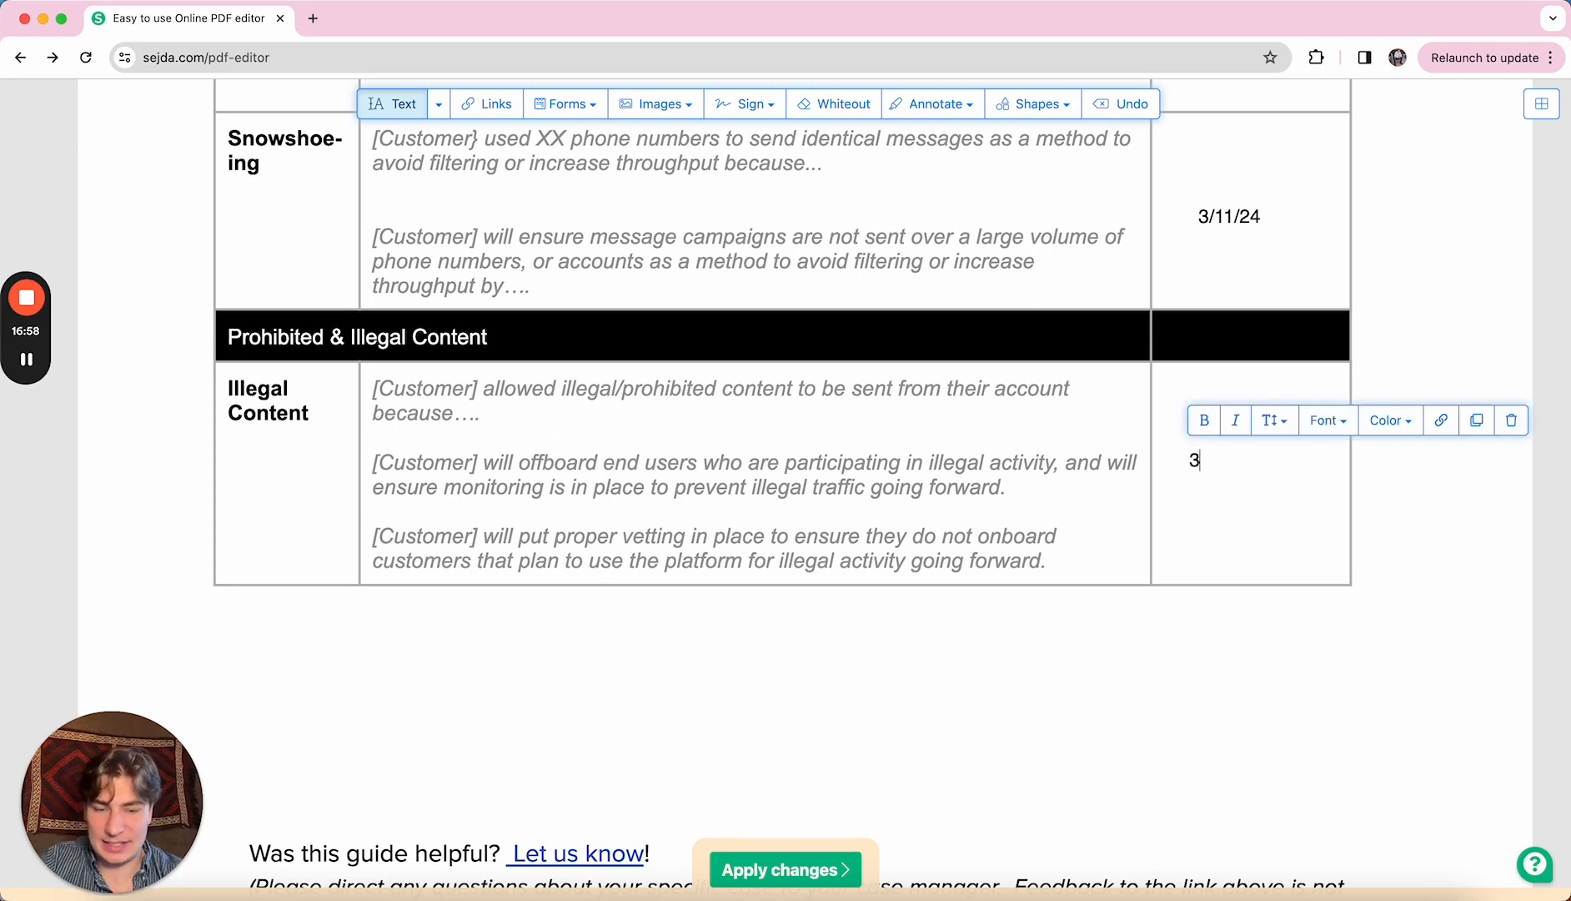
type("/11/24")
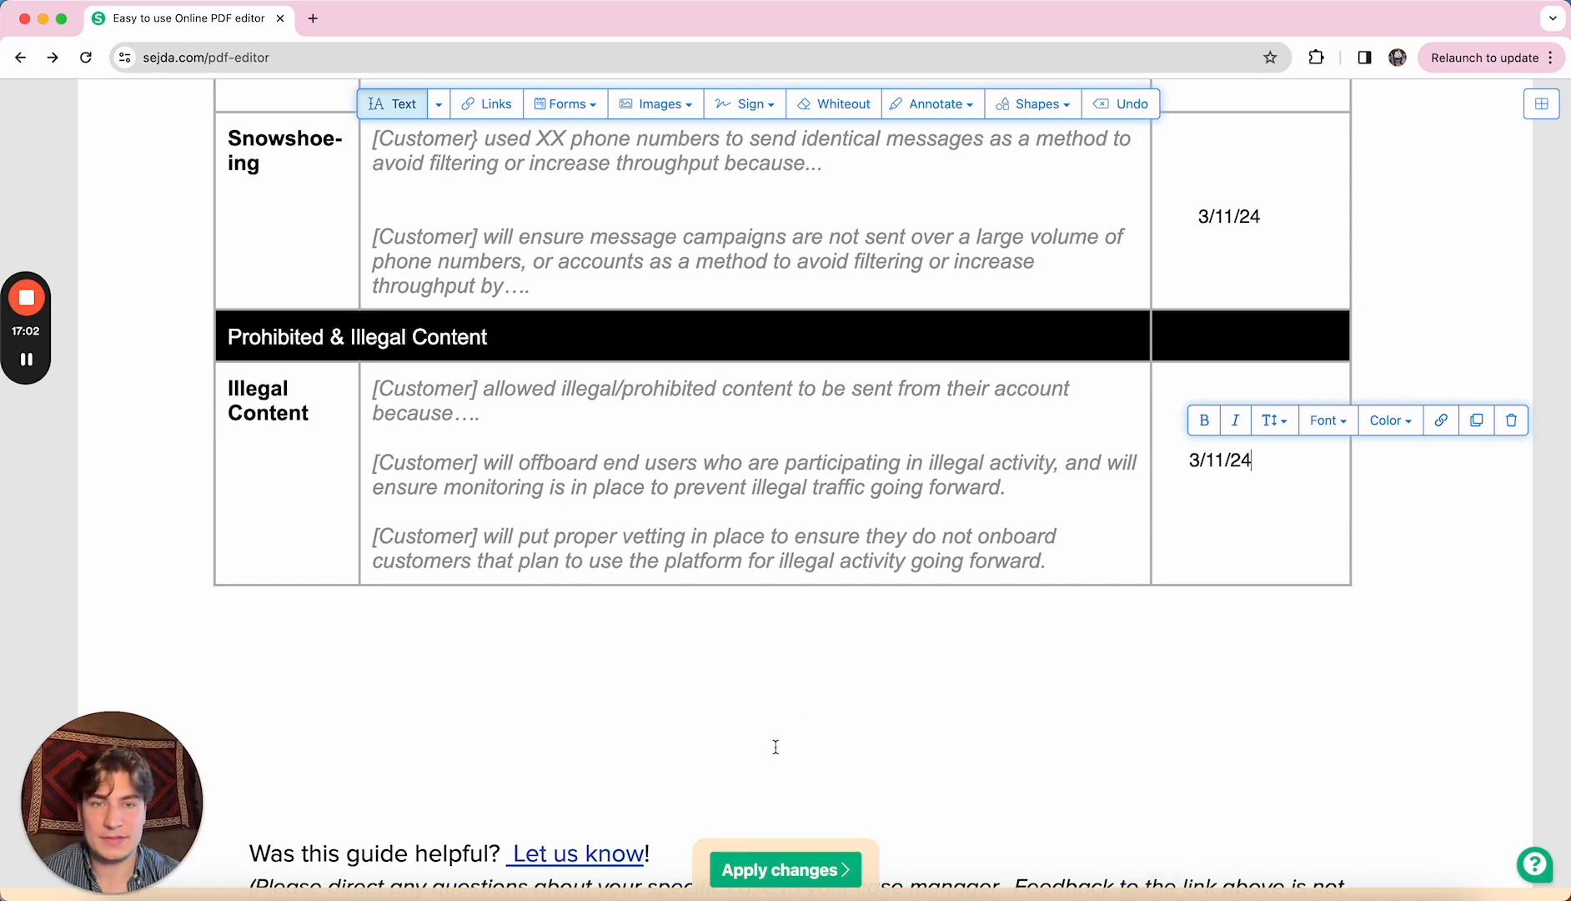
left_click(753, 871)
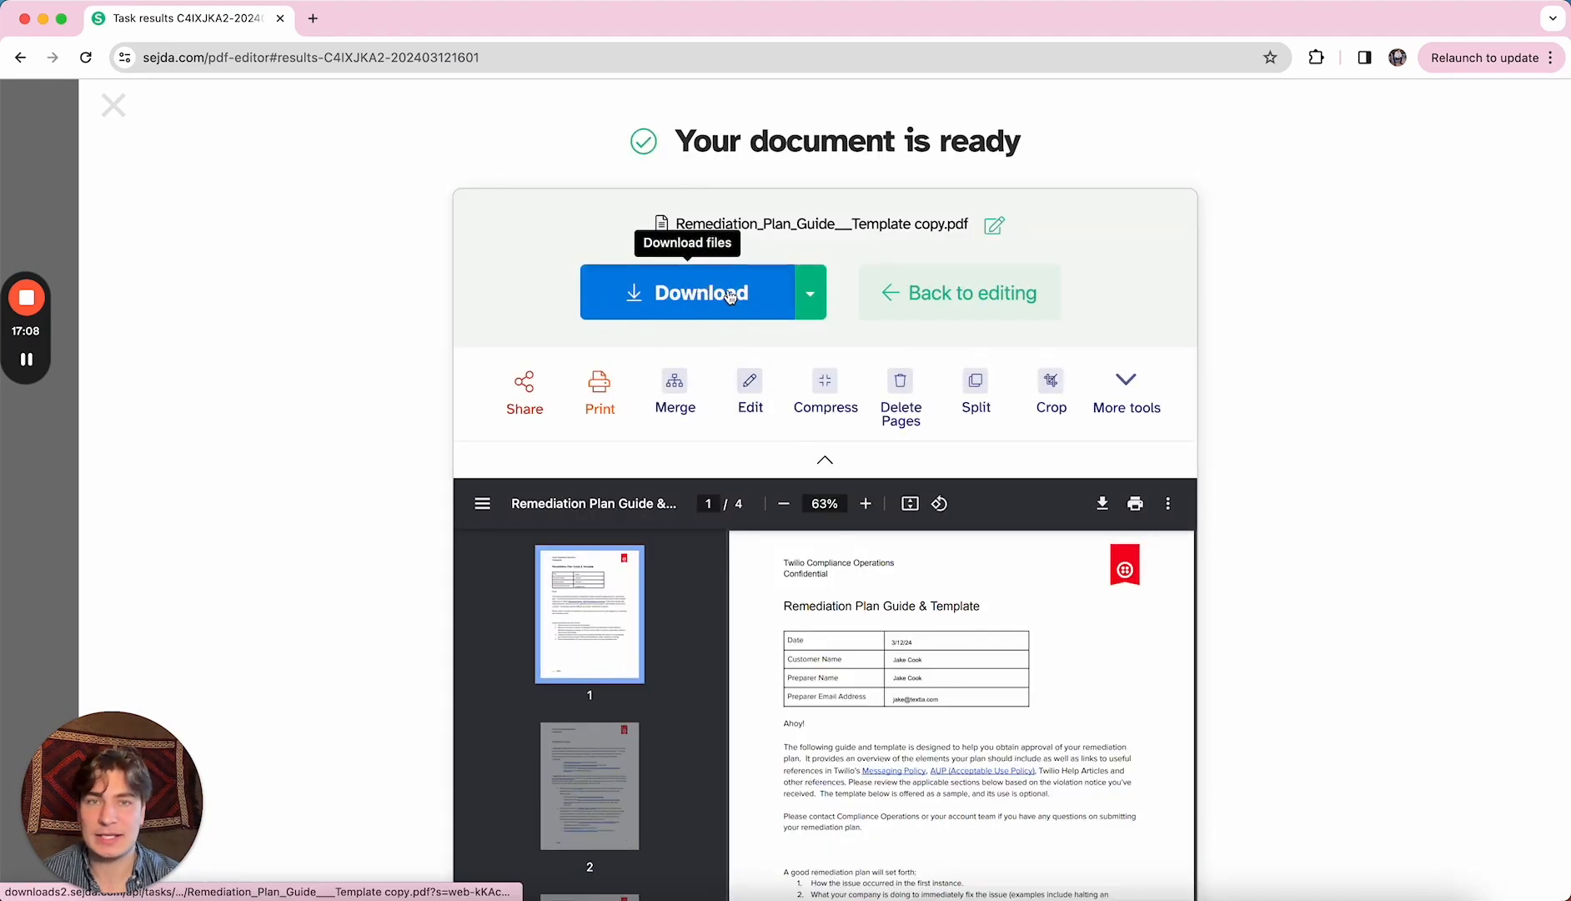
- Download the edited Remediation_Plan_Guide___Template copy.pdf and close the downloads bubble
left_click(722, 319)
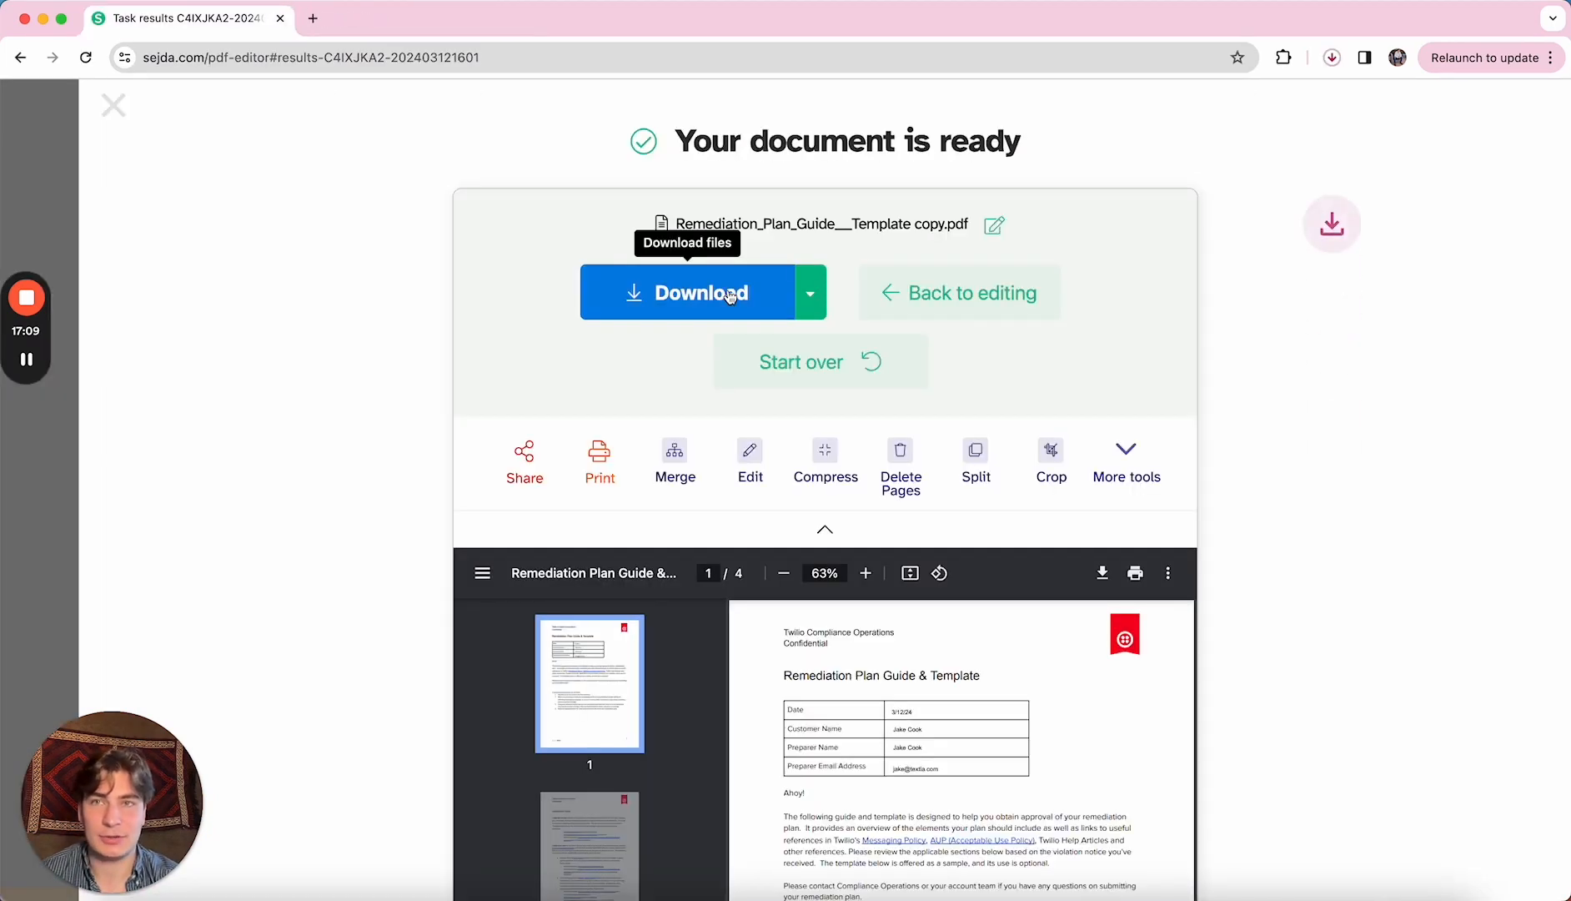
left_click(1330, 55)
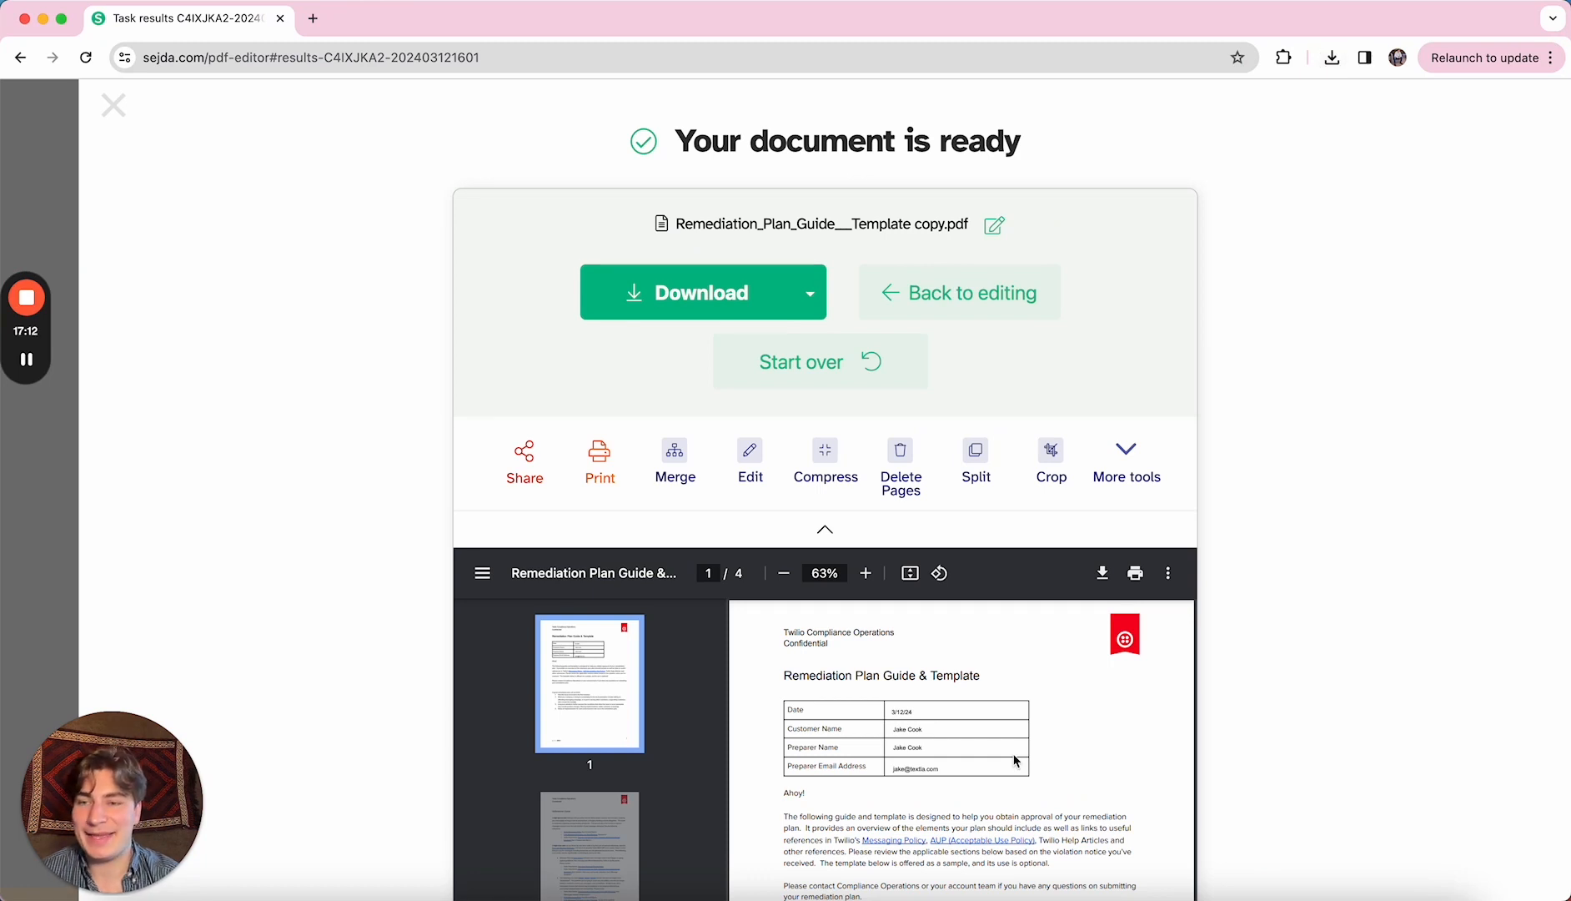